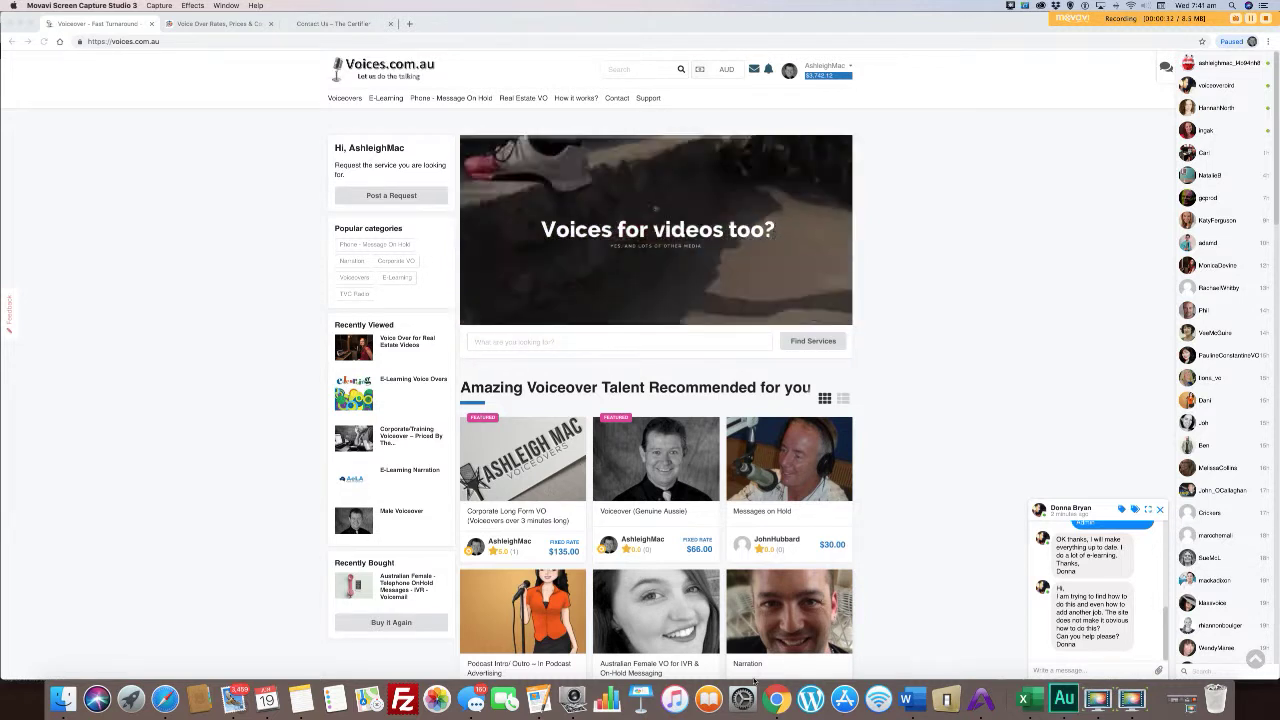
- Open the form for posting a new job from the account options and close the open chat conversation
left_click(838, 66)
left_click(838, 66)
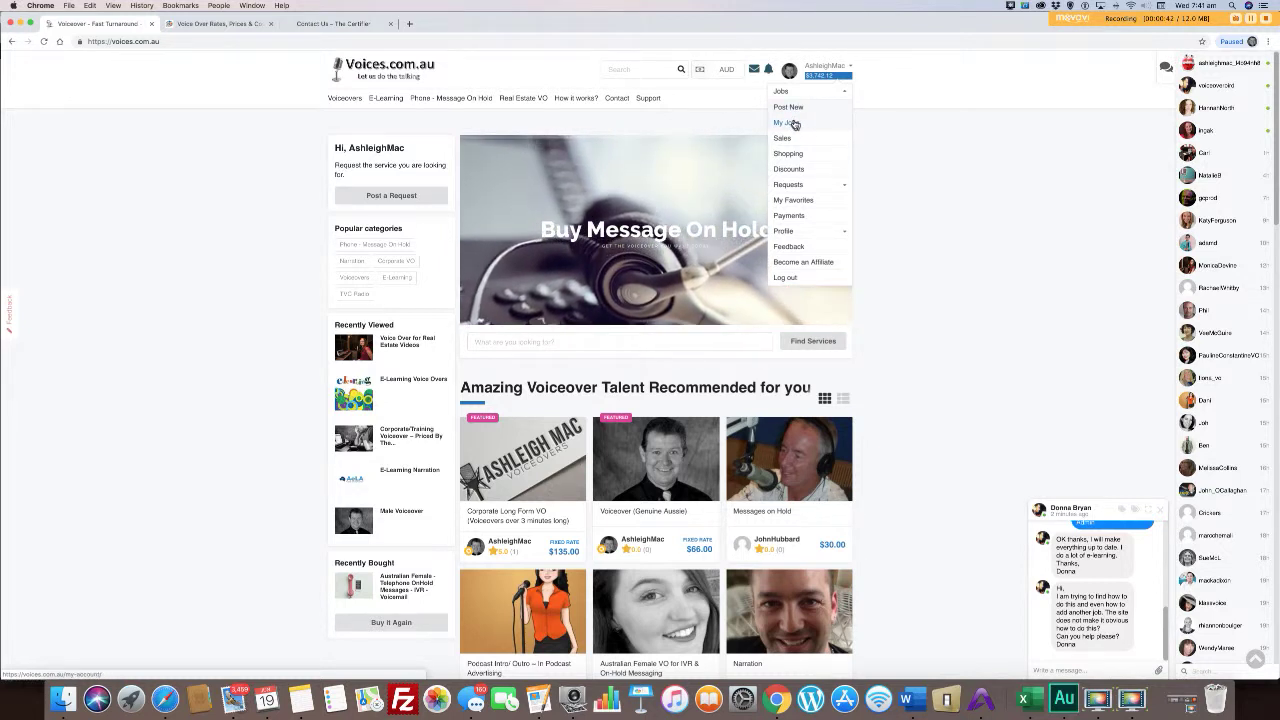
left_click(796, 107)
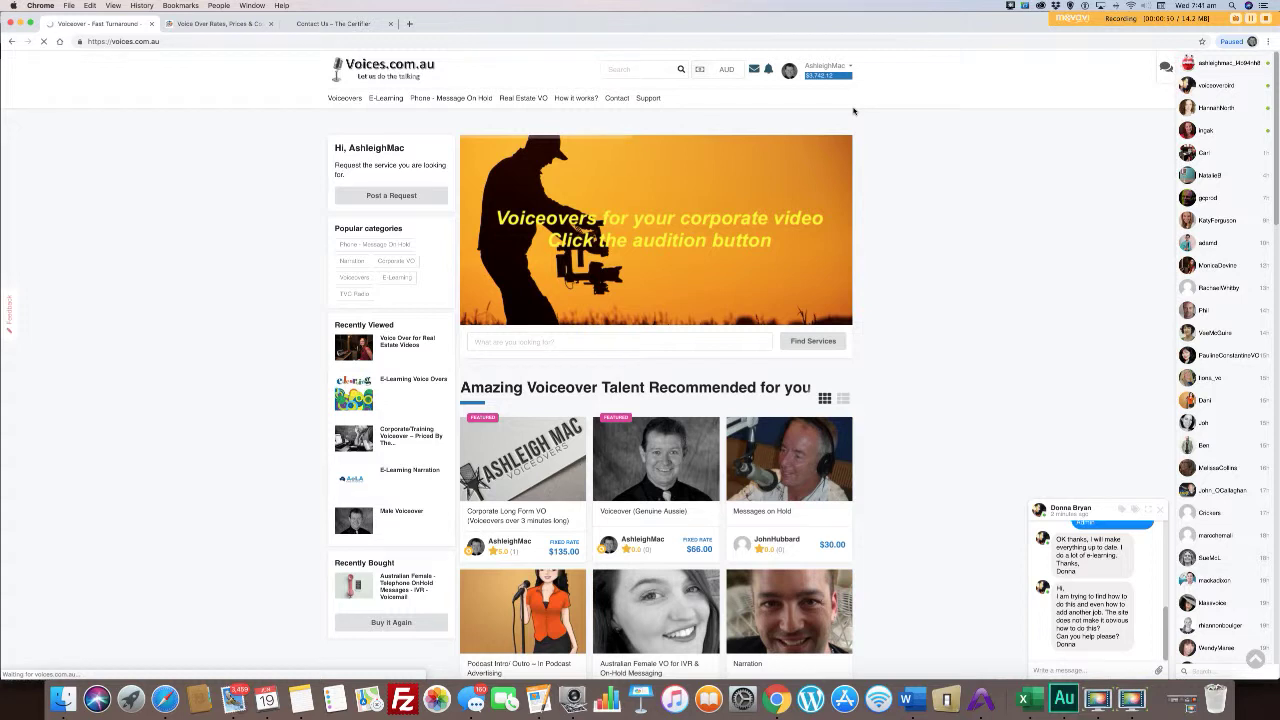
left_click(1160, 514)
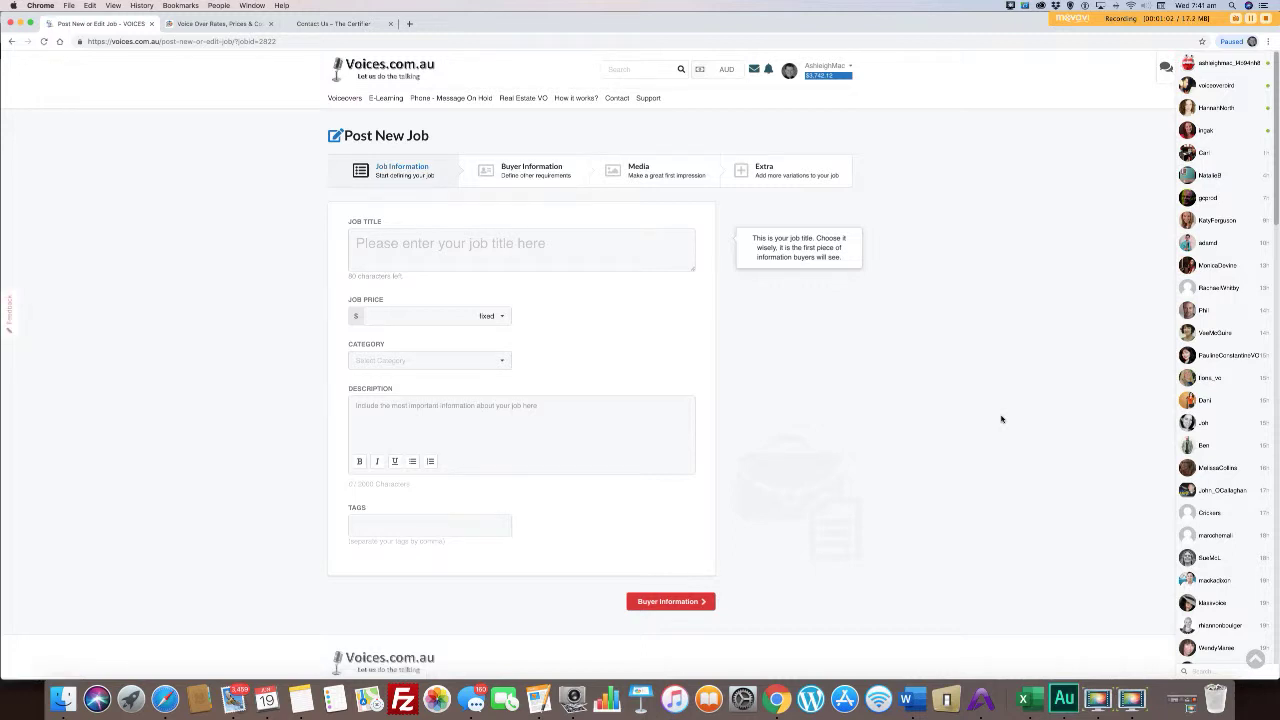
- Enter "Voiceovers for E-Learning" as the job title
left_click(433, 240)
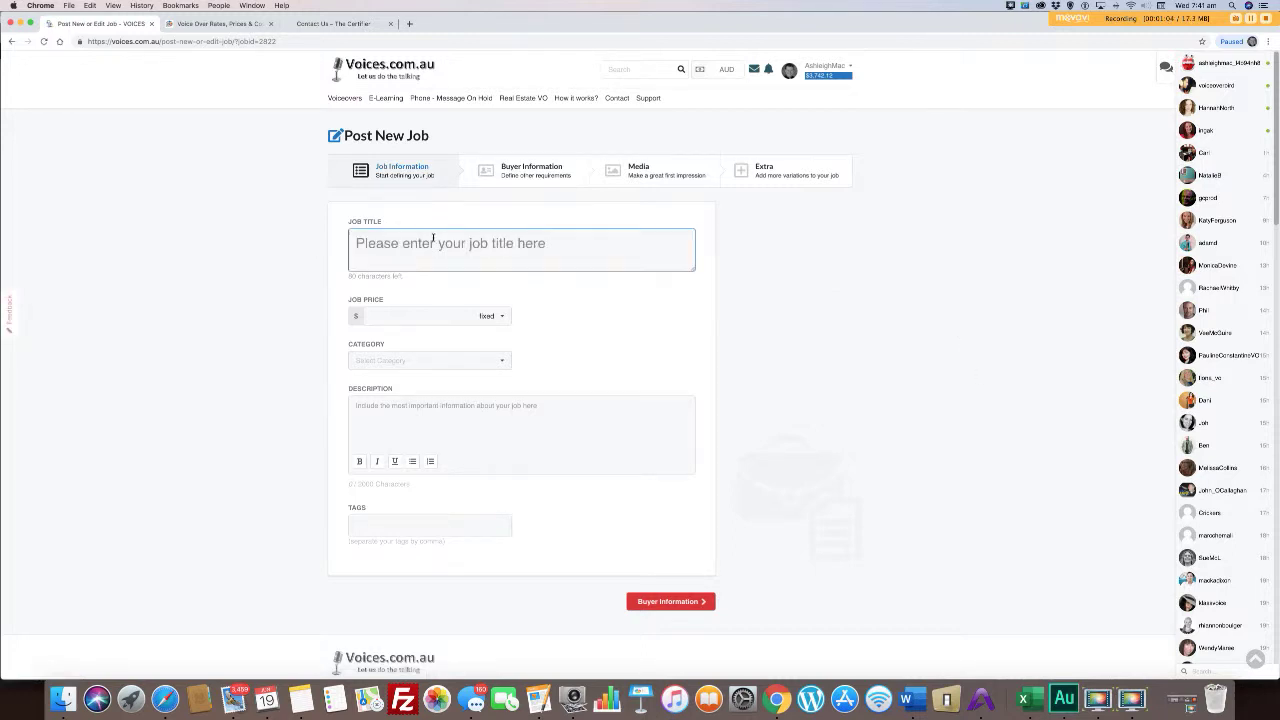
type("V")
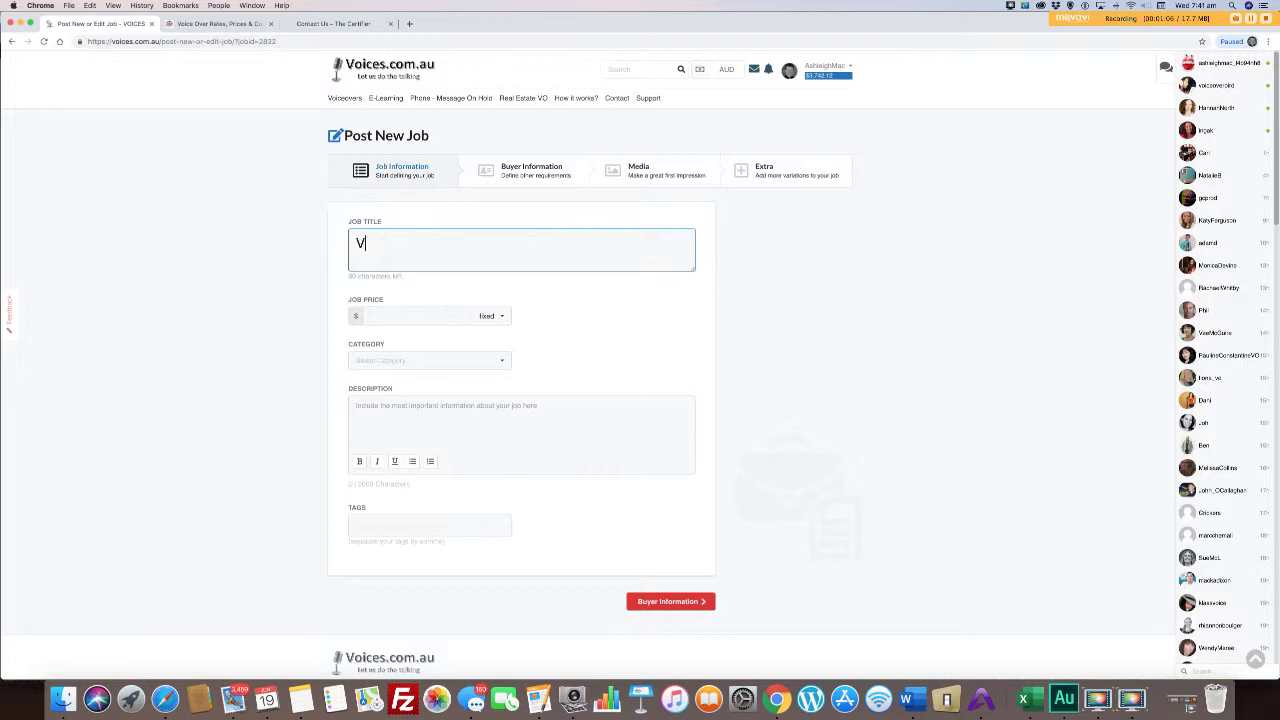
type("oiceobvers for")
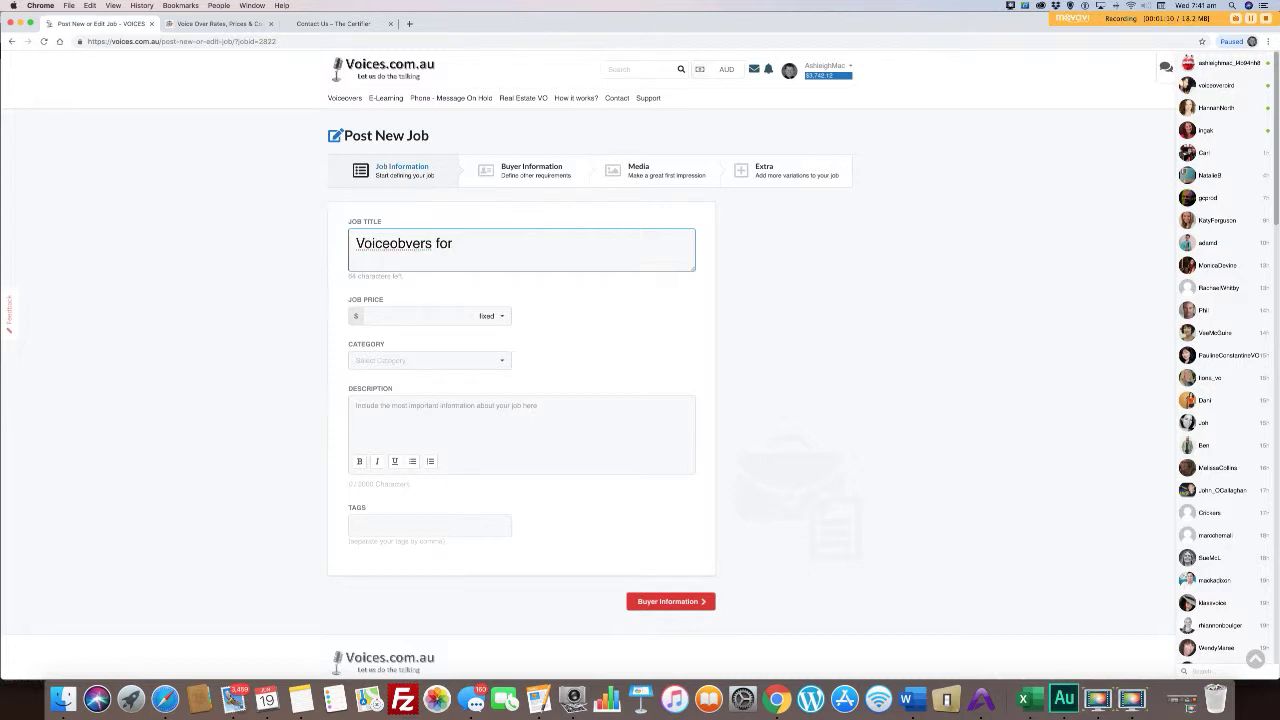
key("Left")
key("Left")
key("Left")
key("Left")
key("Left")
key("Left")
key("Left")
key("Left")
key("BackSpace")
left_click(464, 246)
type("E-Learning")
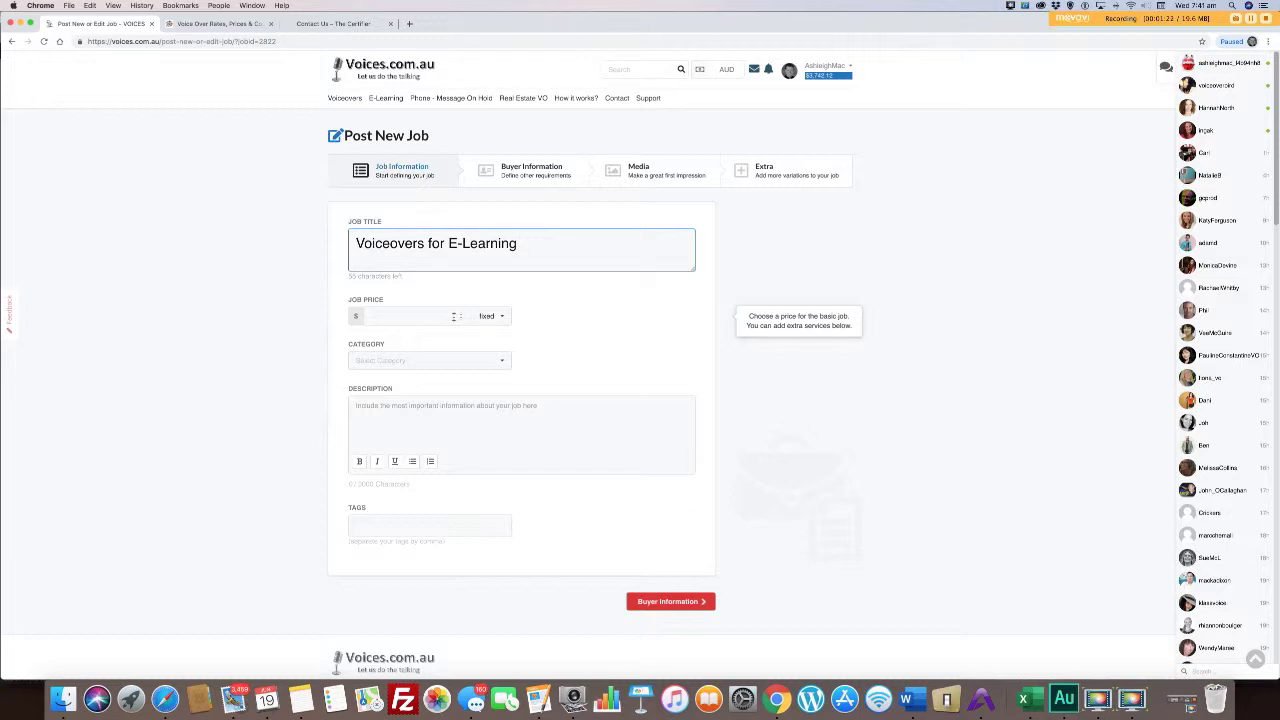
- Set the job price type to custom and the category to E-Learning
left_click(502, 316)
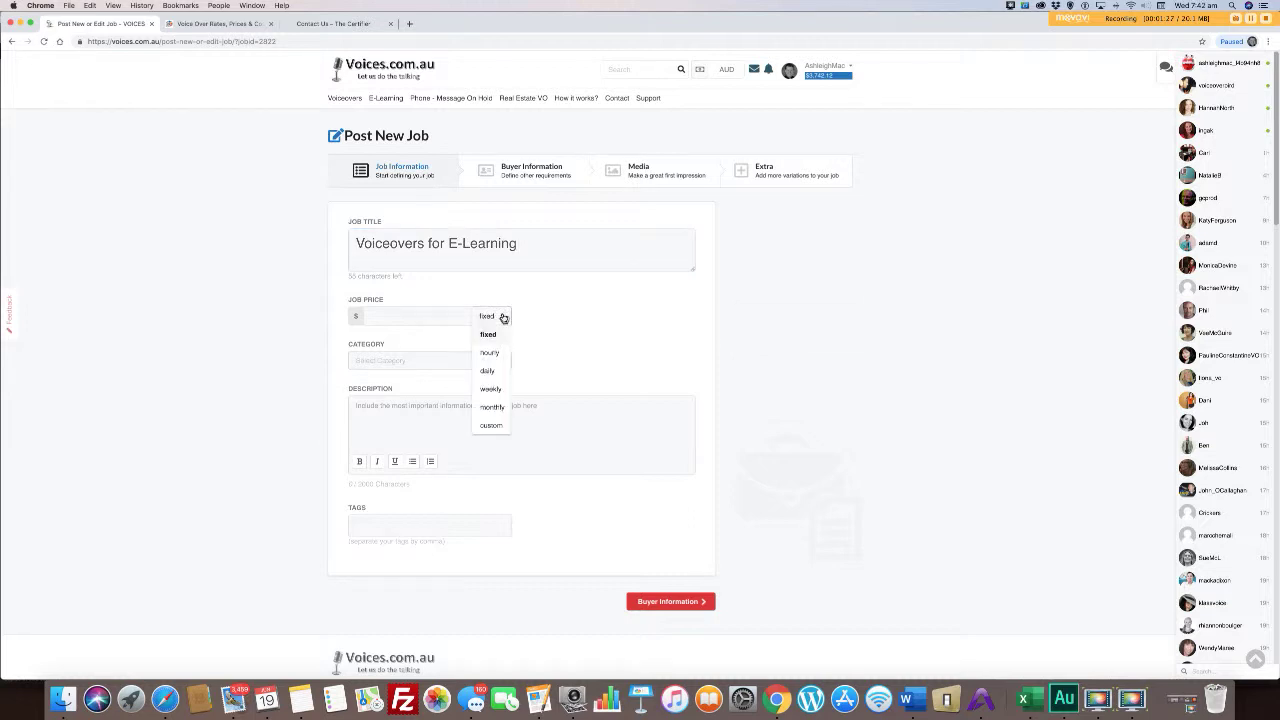
left_click(500, 427)
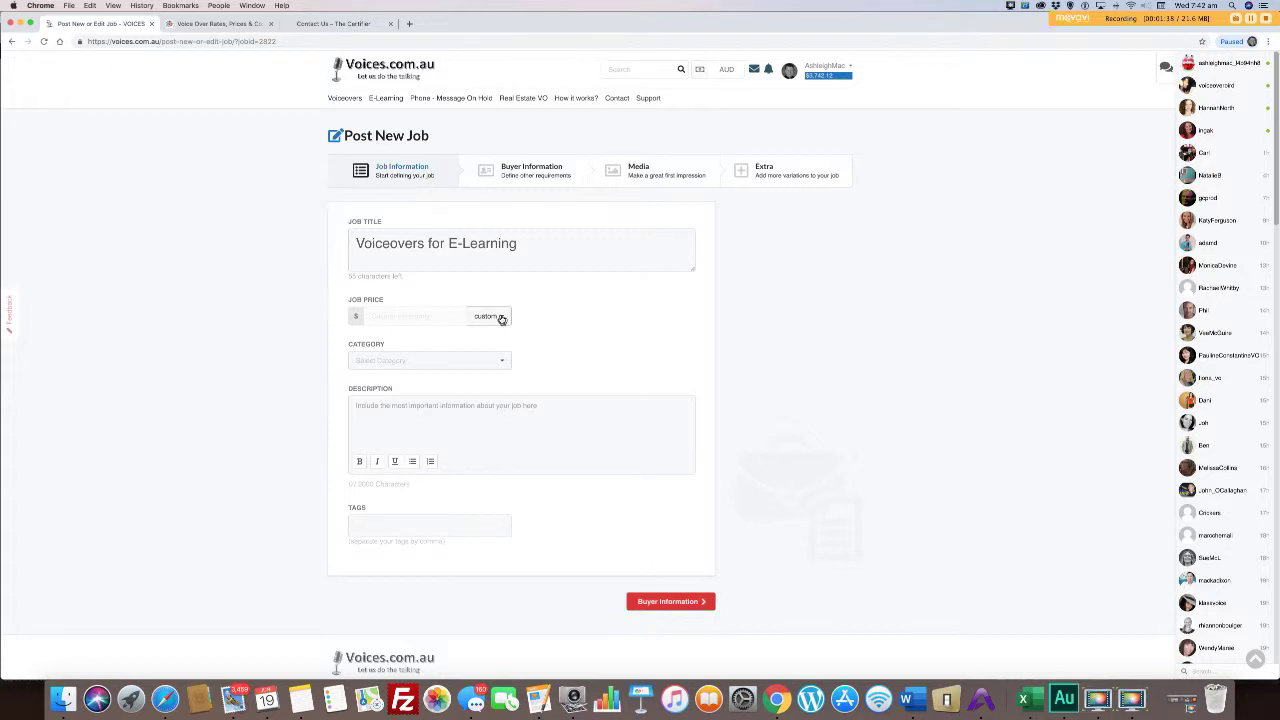
left_click(502, 365)
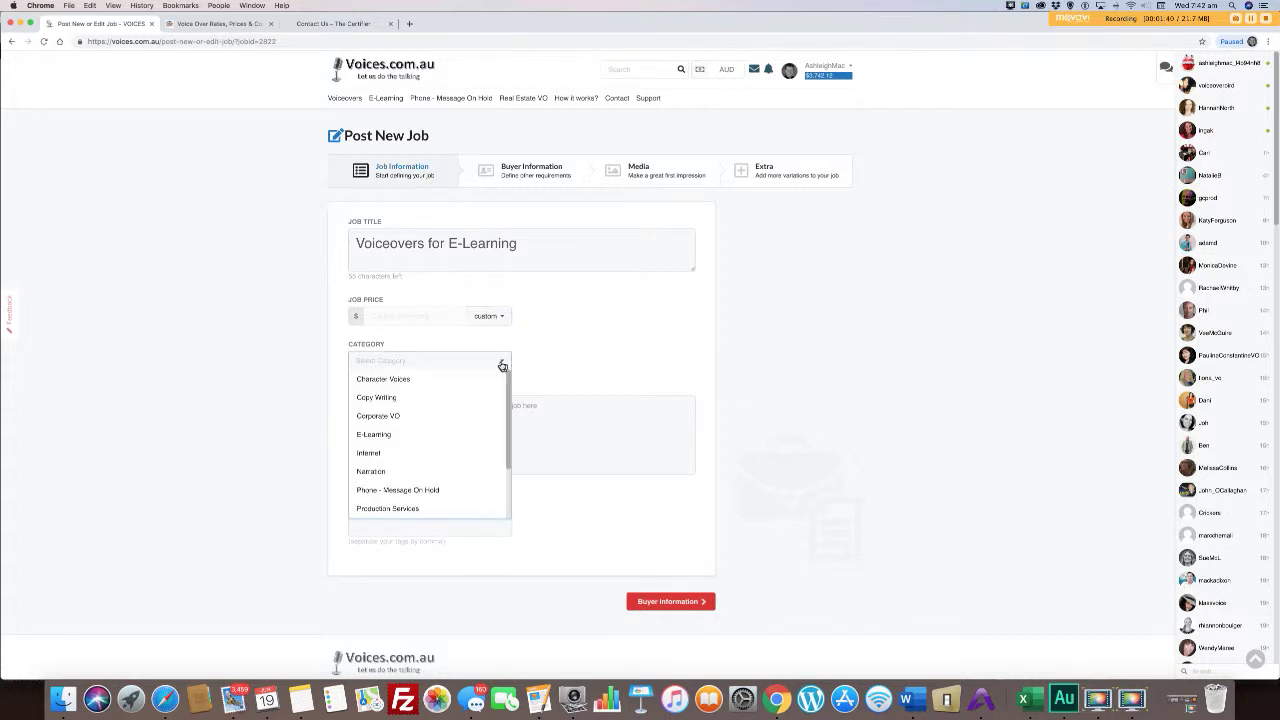
left_click(443, 434)
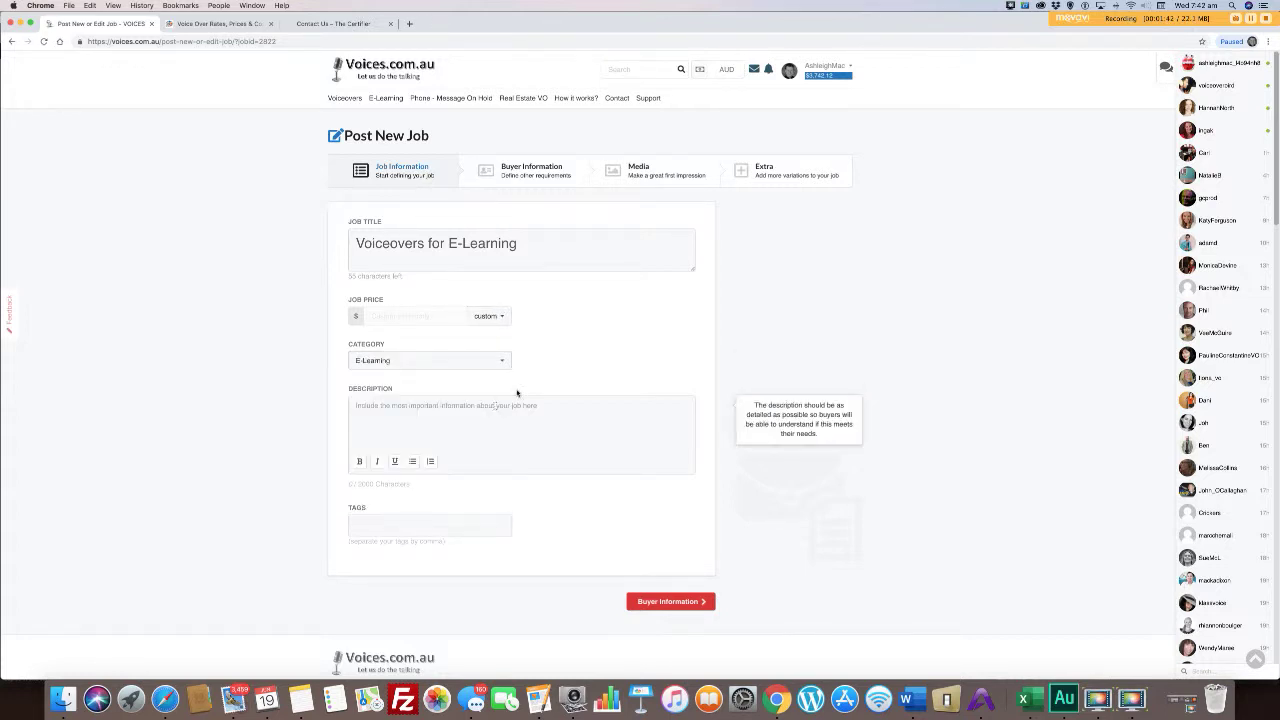
- Write the description "I do great e-learning voiceovers" and make "great e-learning" bold and italic
left_click(474, 409)
type("I do great o")
type("-learning voiceovers")
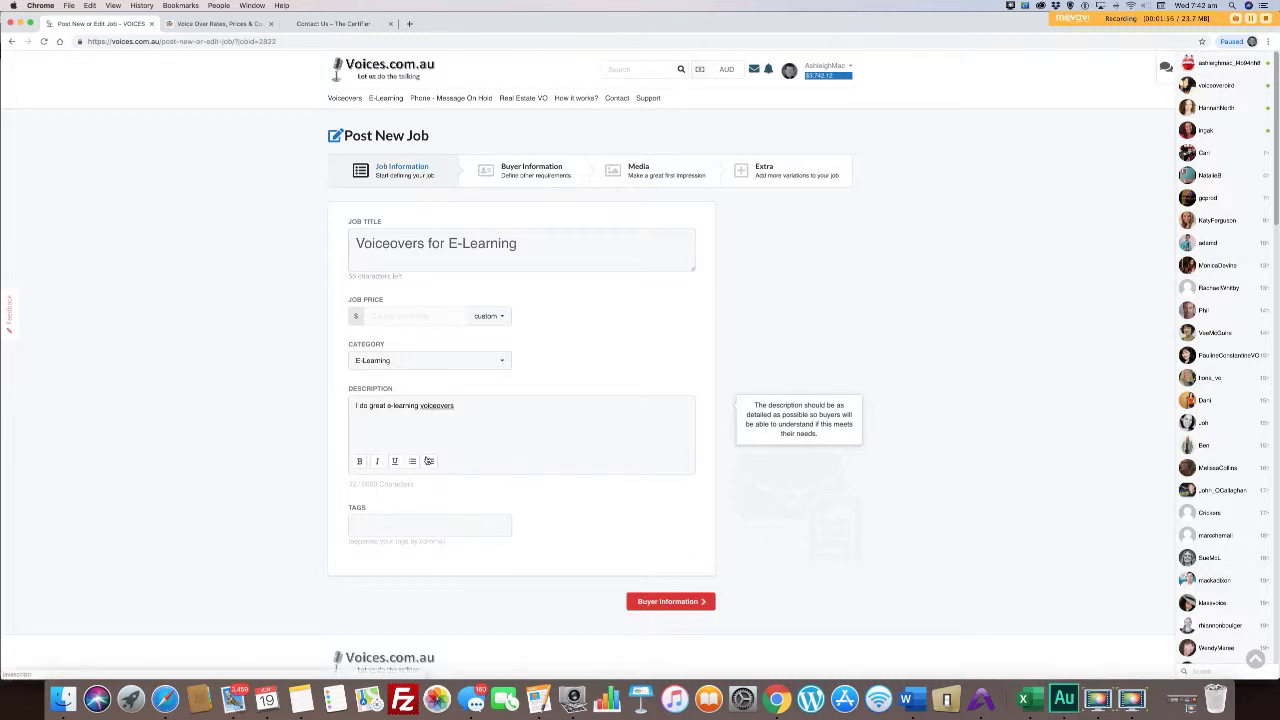
left_click_drag(369, 406, 419, 406)
left_click(360, 461)
left_click(378, 462)
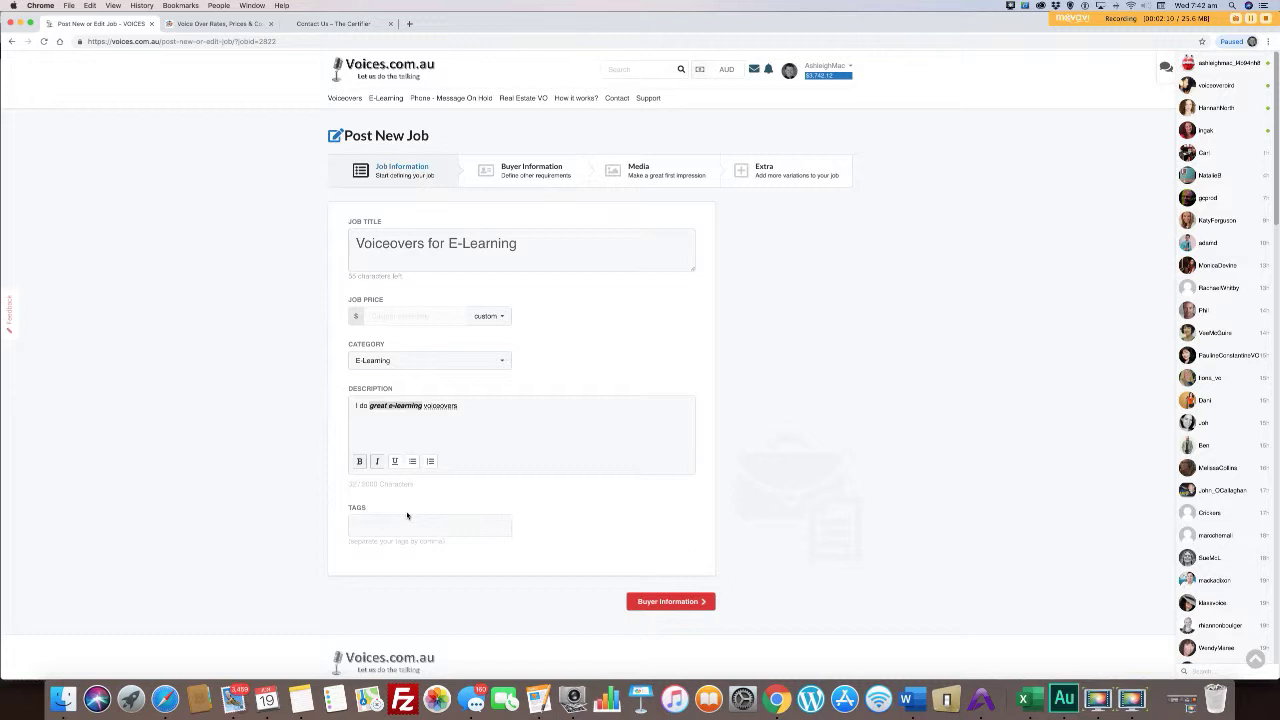
- Add the tags Male, Education and Mature to the job
type("Mi")
type("le")
key("comma")
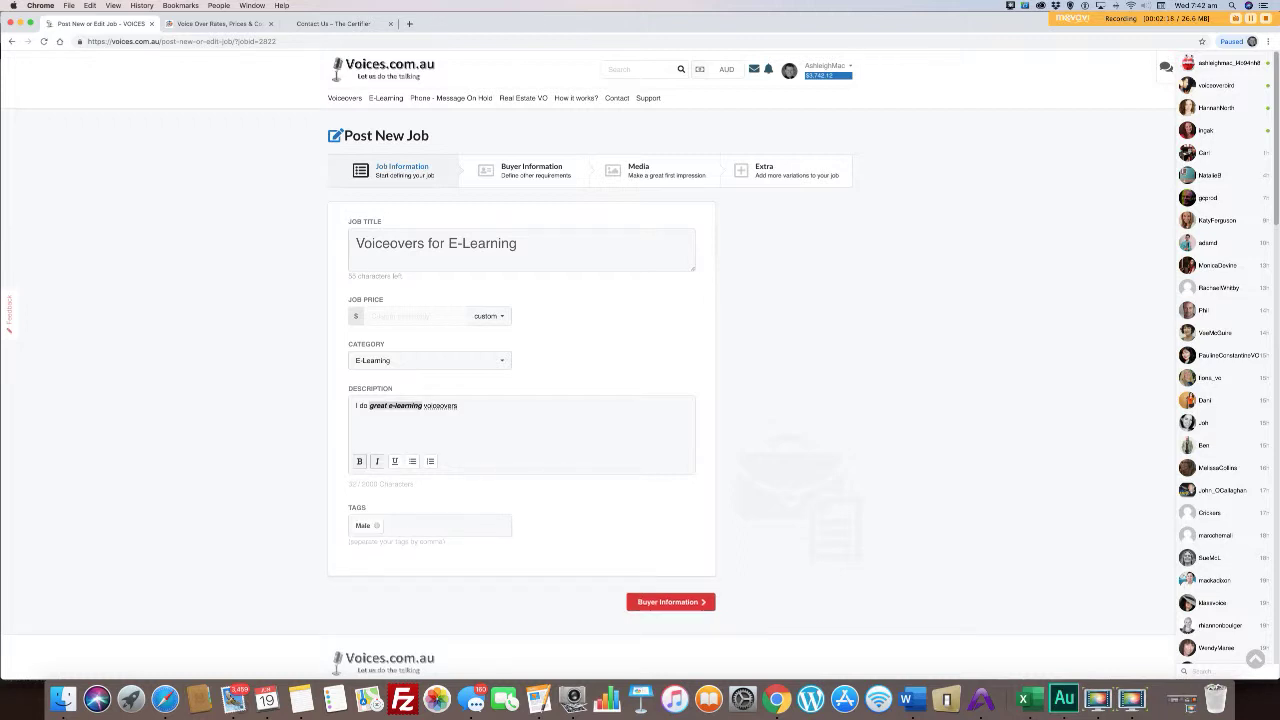
type("Education")
key("comma")
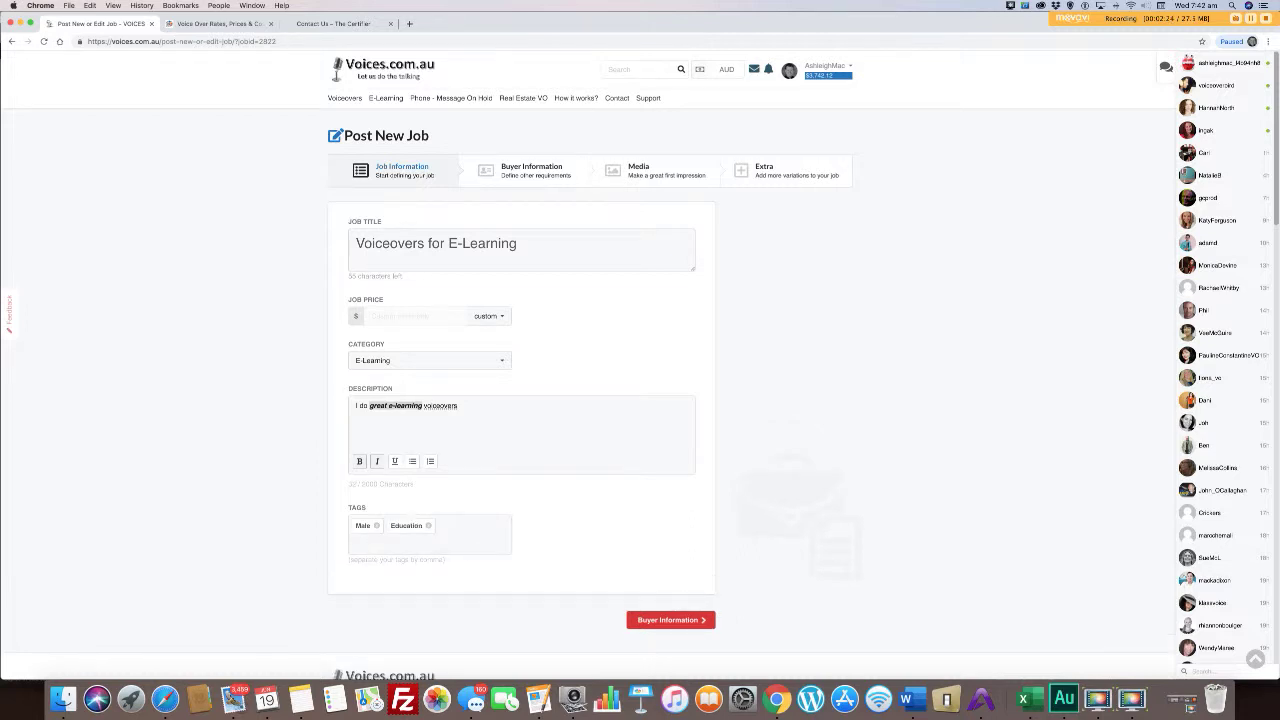
type("Mature")
key("comma")
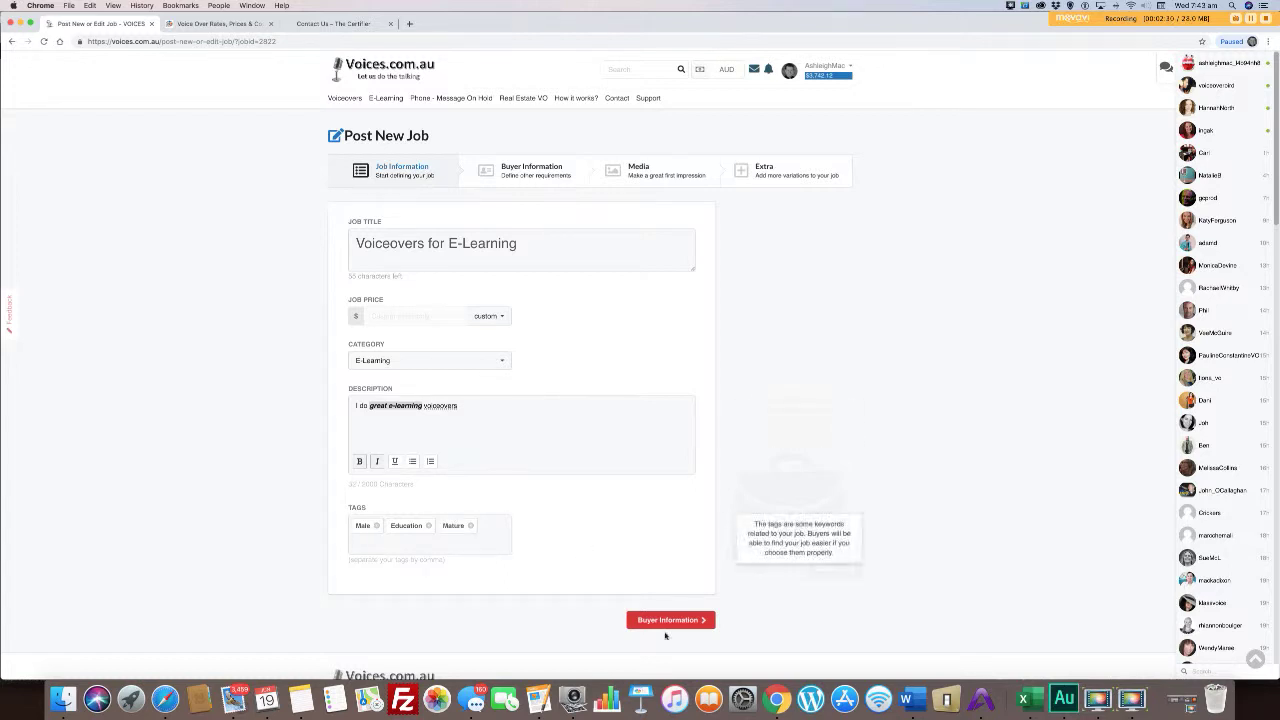
- Enter the buyer instructions "Please upload script and give me any unusual prons.", set maximum delivery to 1 day and continue to the media stage
left_click(664, 620)
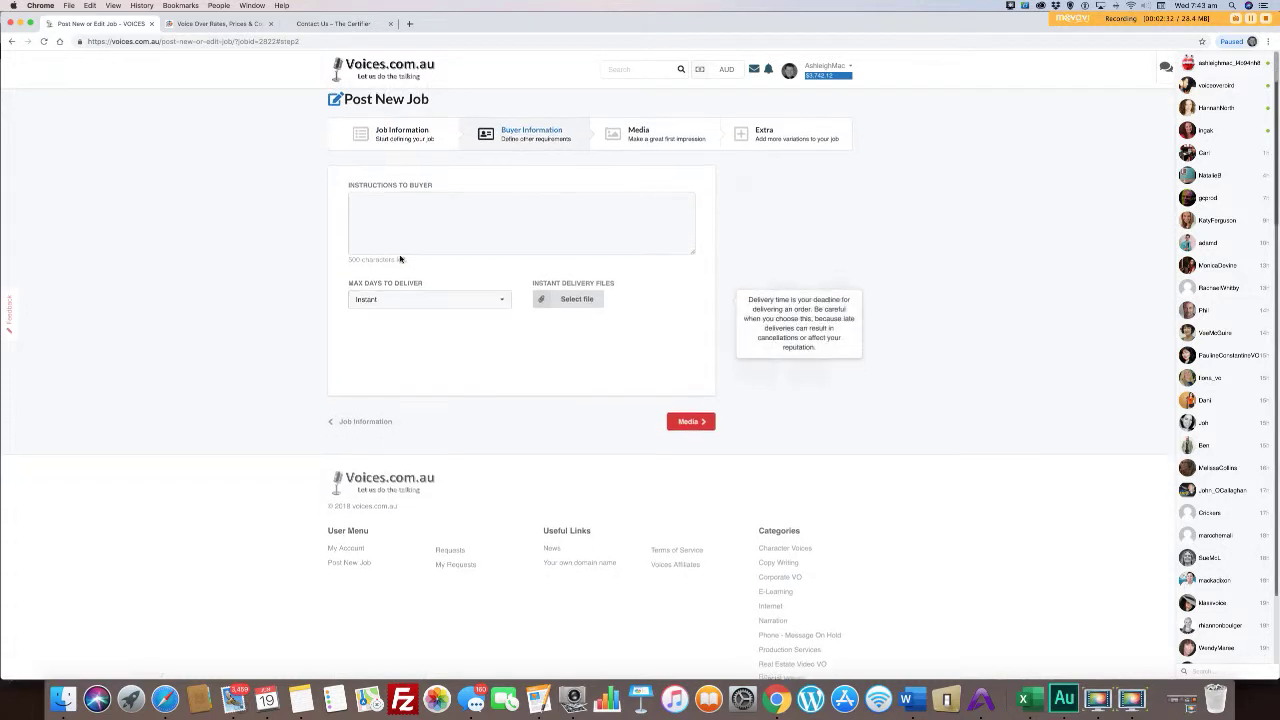
left_click(384, 194)
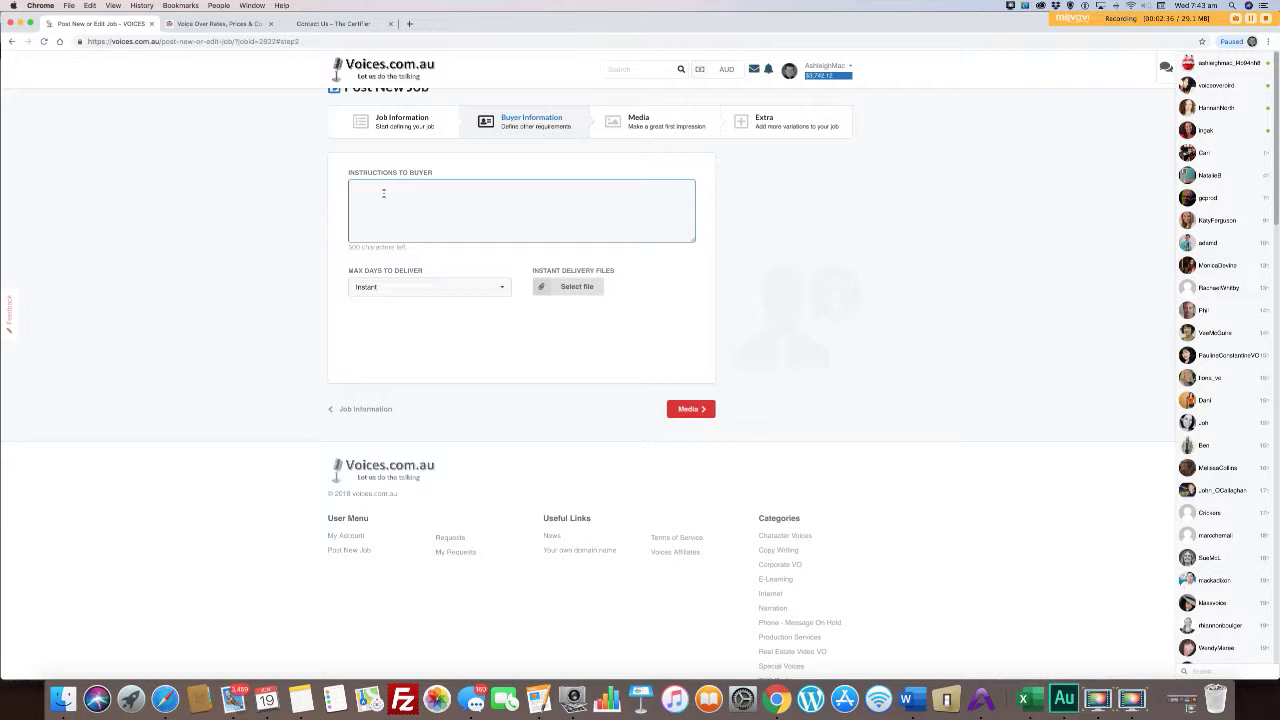
type("Please upload script and give me any unusual prons.")
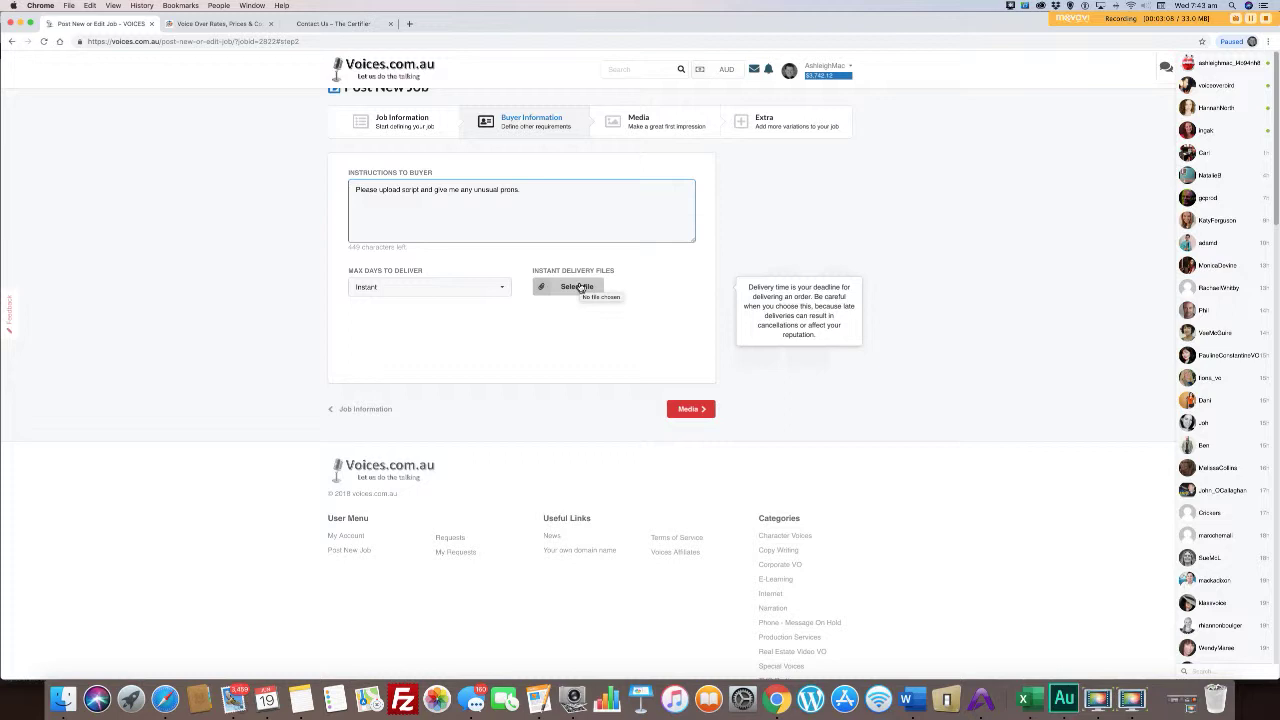
left_click(500, 287)
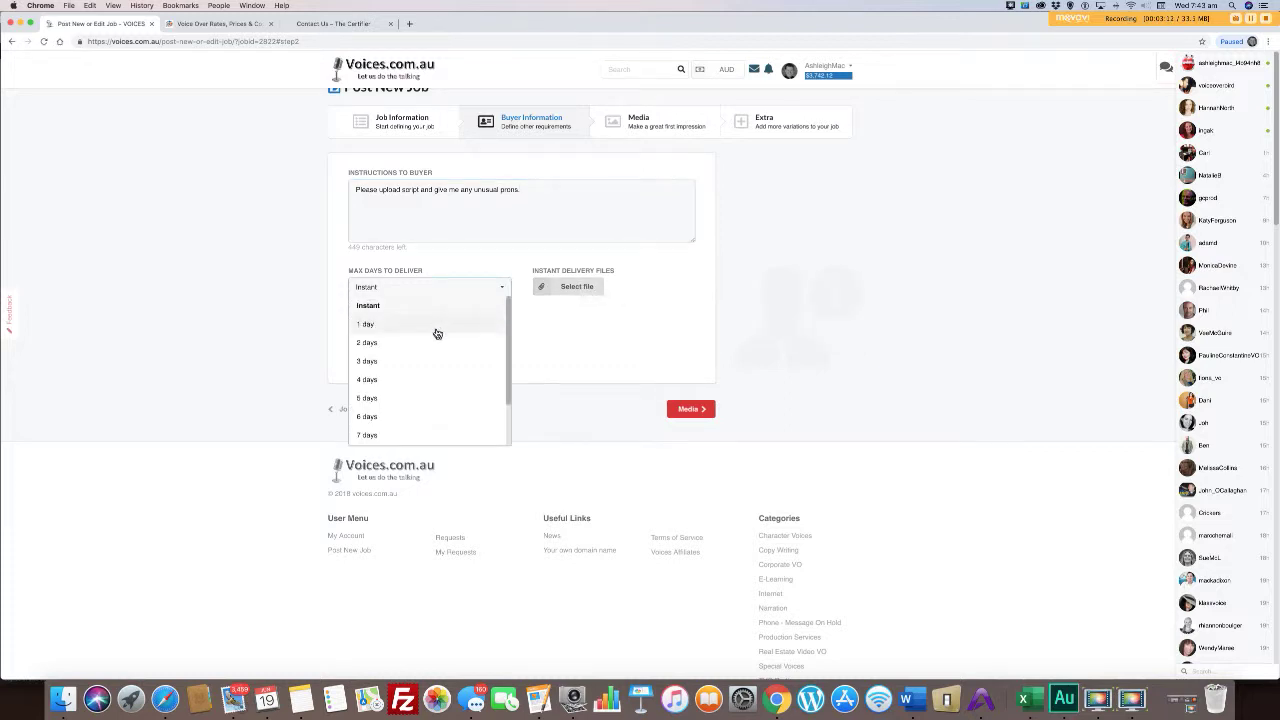
left_click(437, 326)
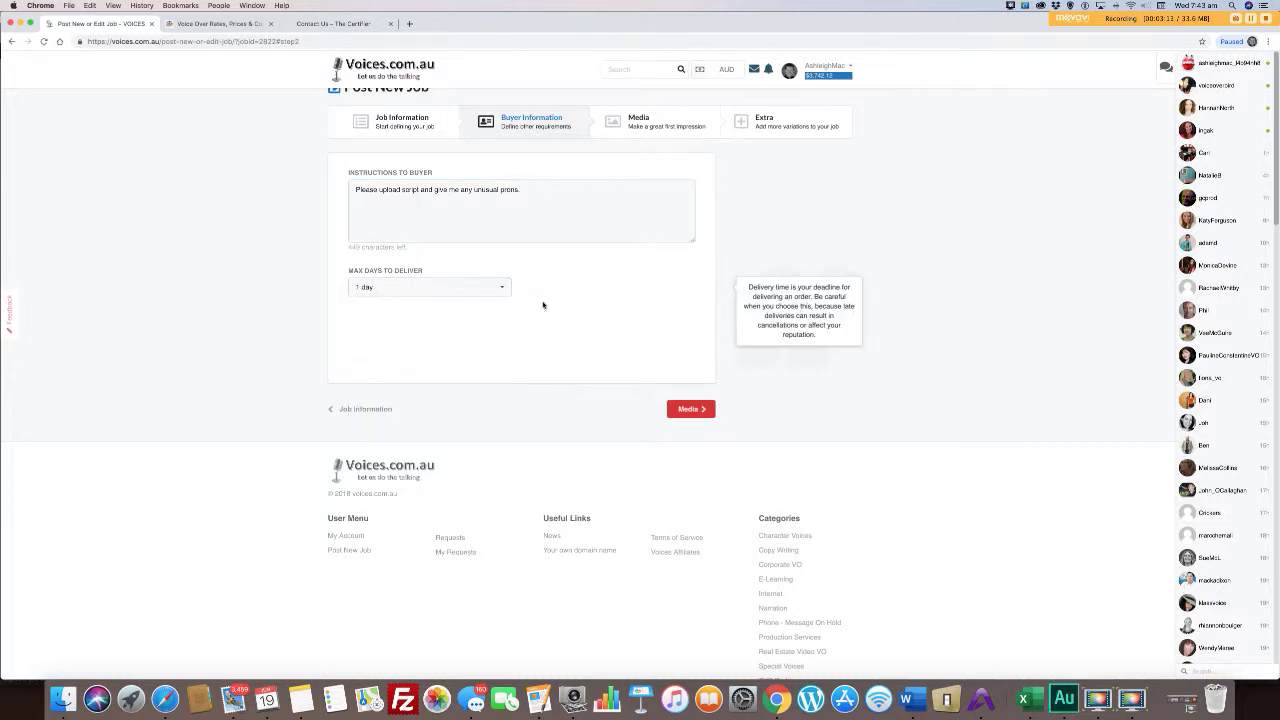
left_click(688, 409)
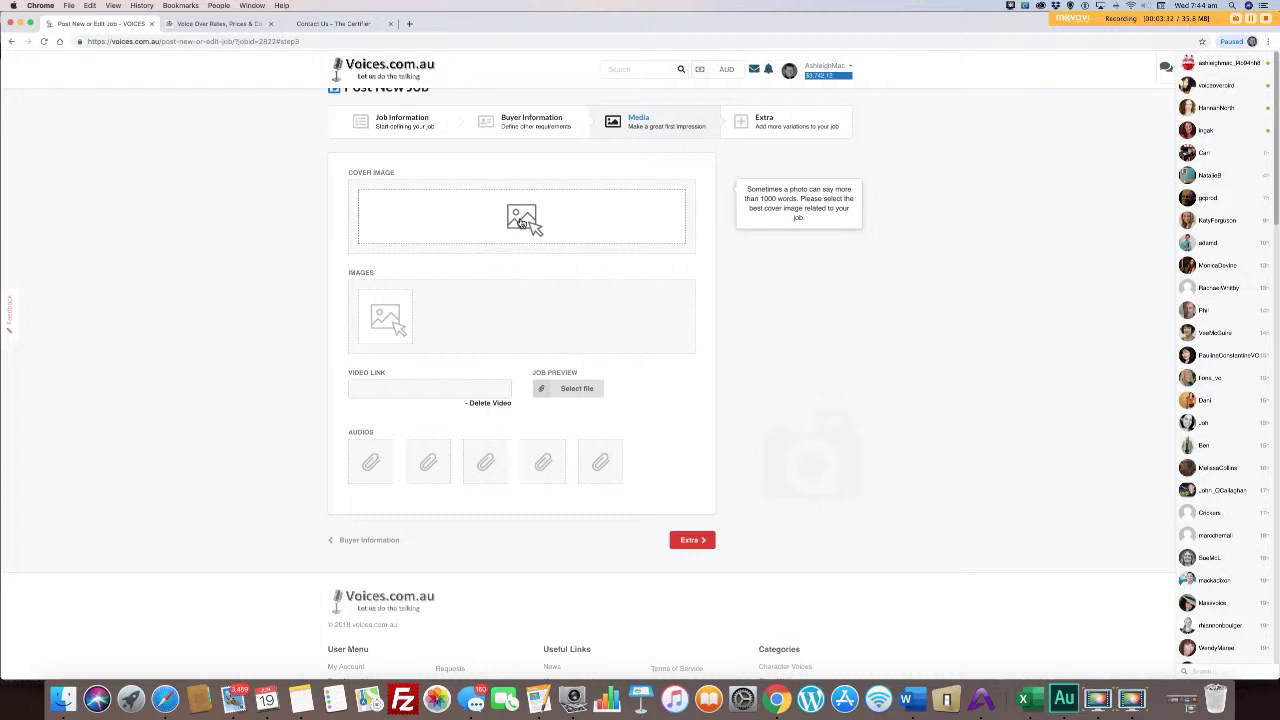
- Try to upload baking-ingredients-and-baking-tools-PZQGVR6.jpg from Downloads, grouped by kind, as the cover image, and remove it
left_click(492, 218)
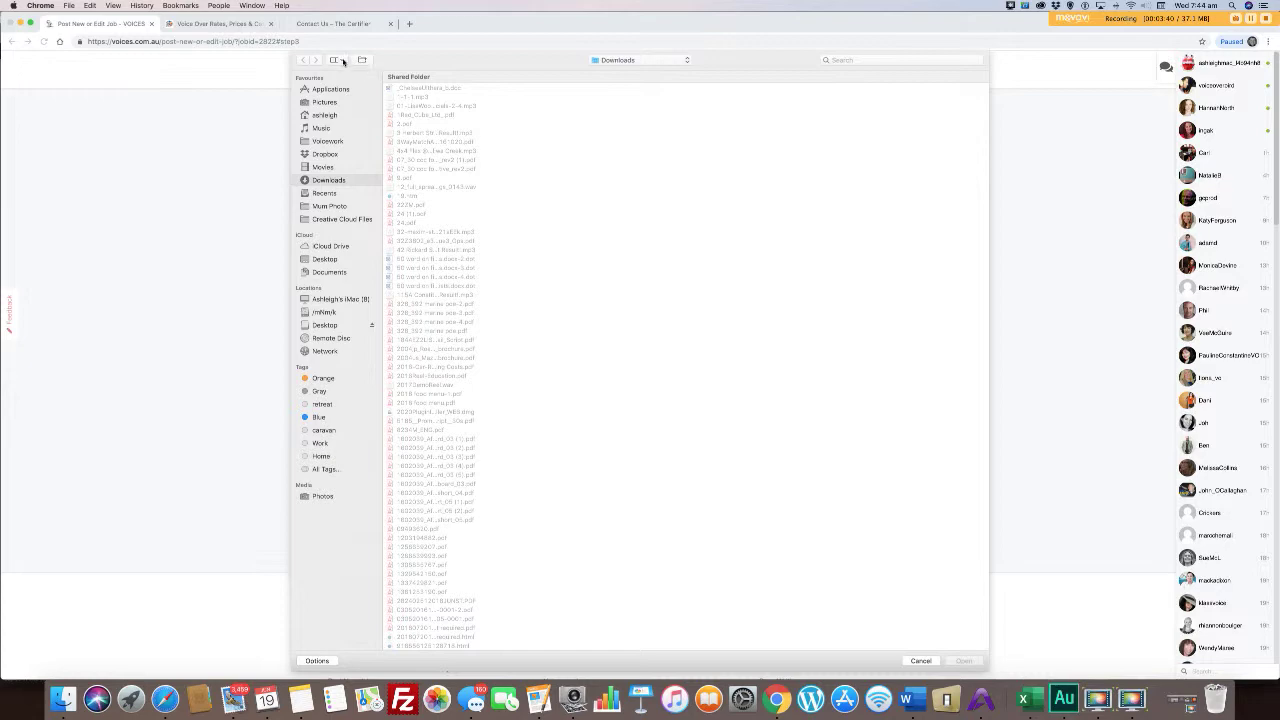
left_click(341, 61)
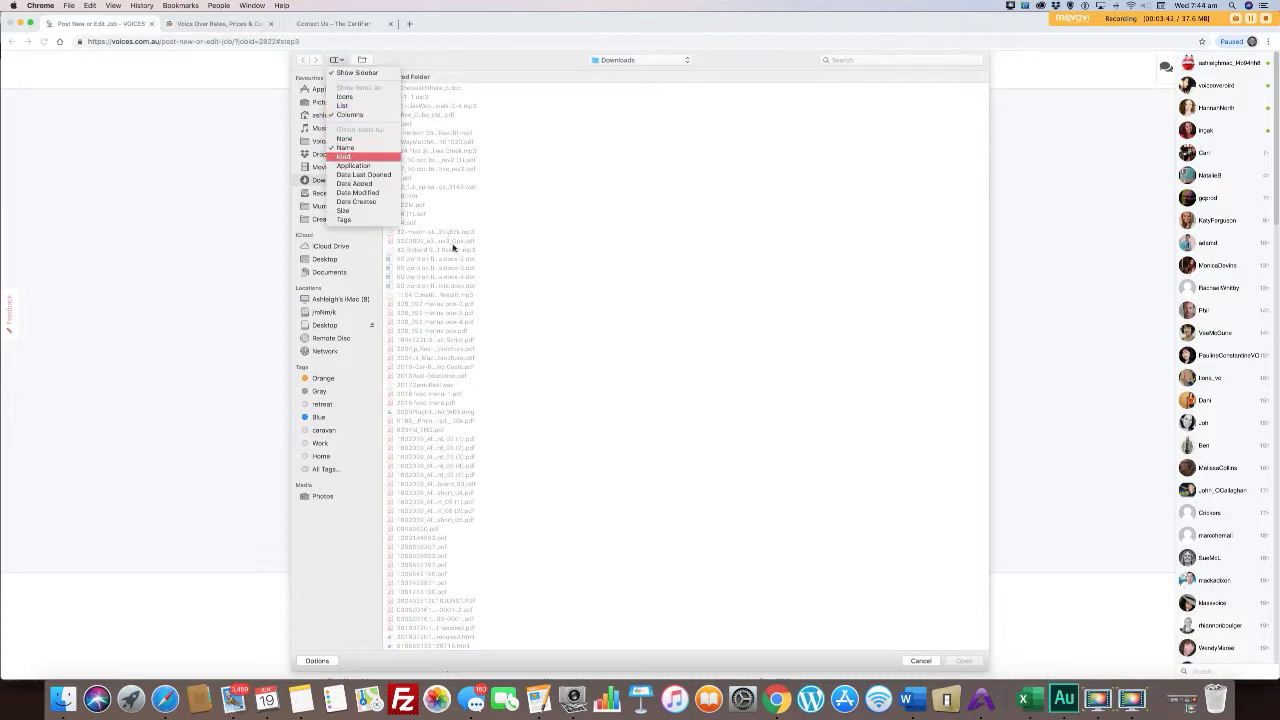
key("Return")
scroll(452, 248, "down", 15)
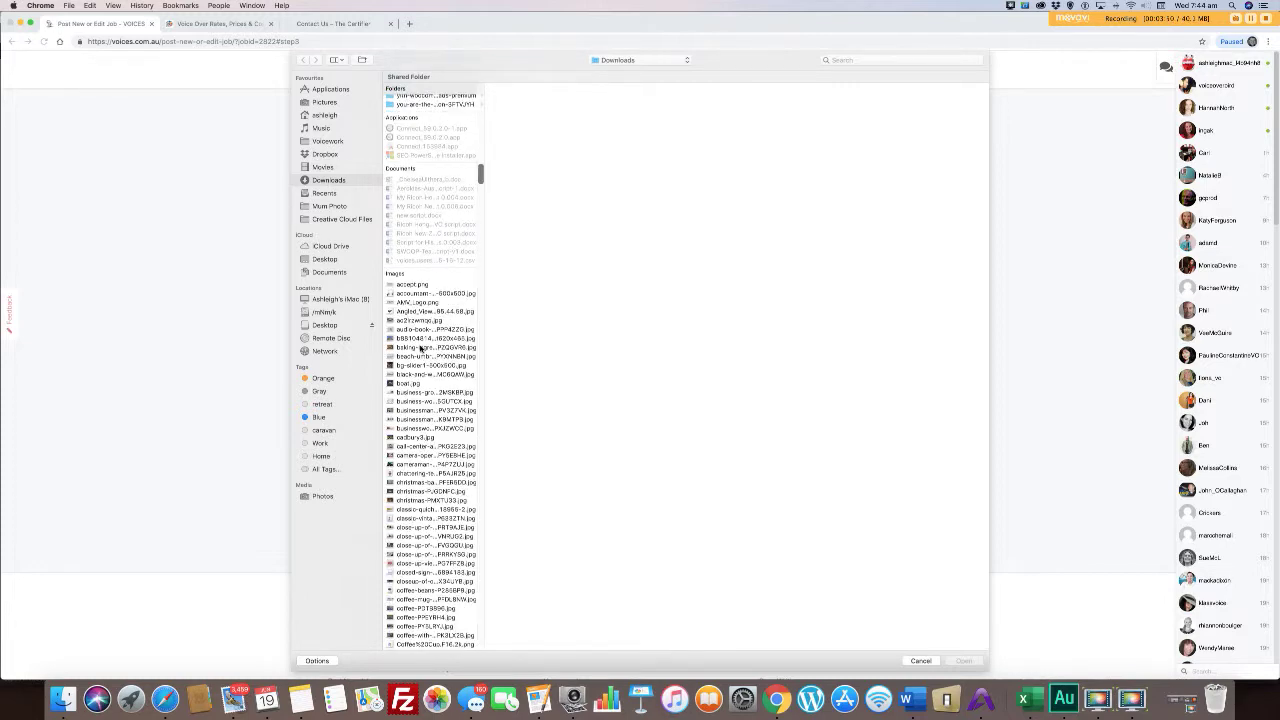
left_click(423, 347)
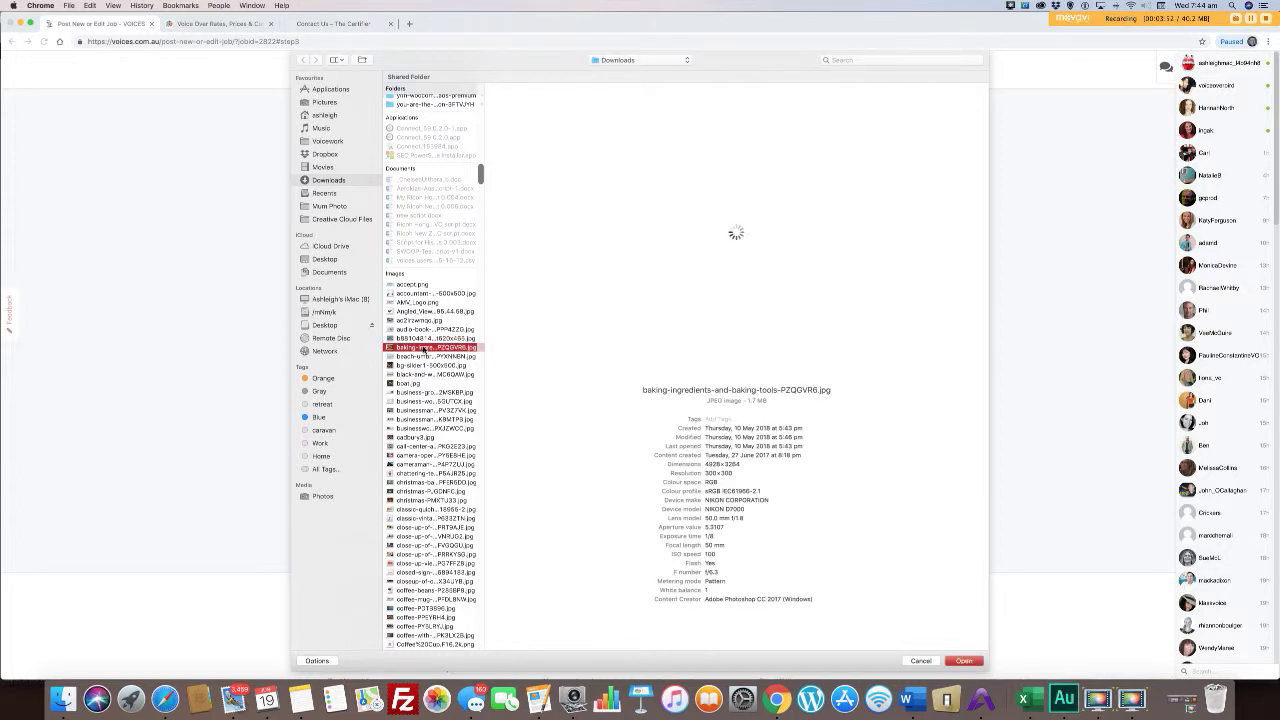
left_click(964, 661)
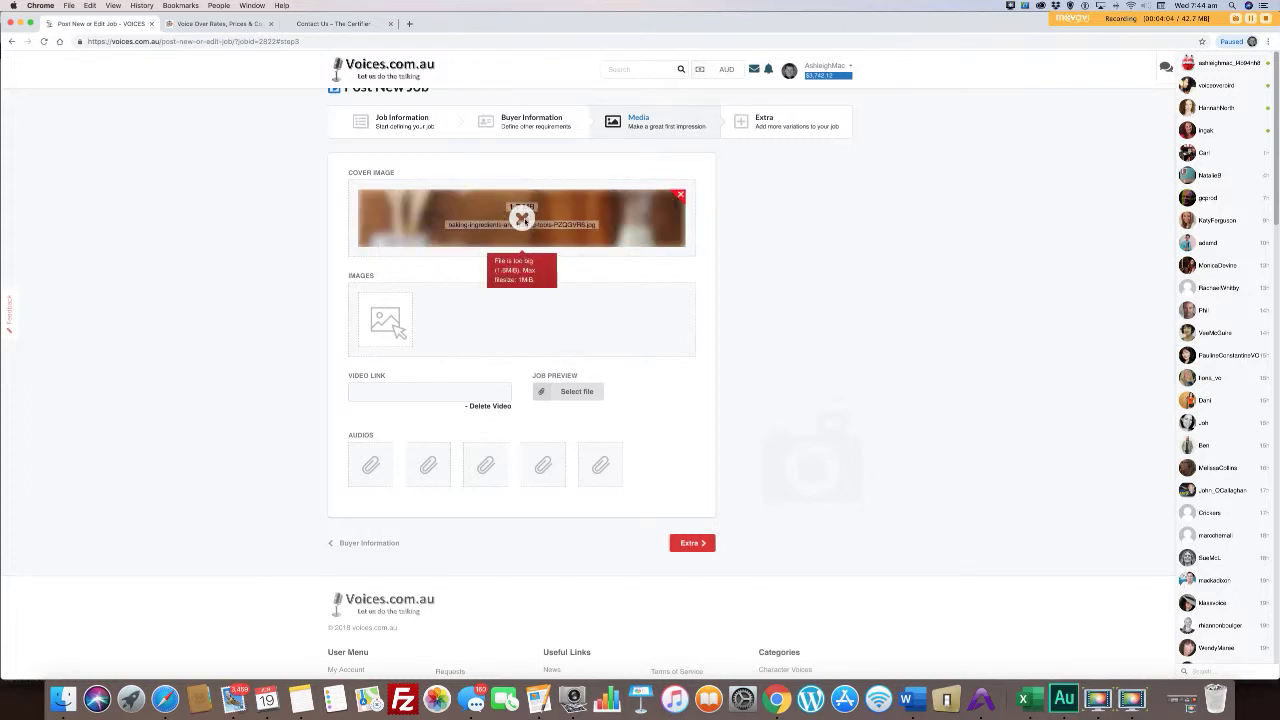
left_click(680, 195)
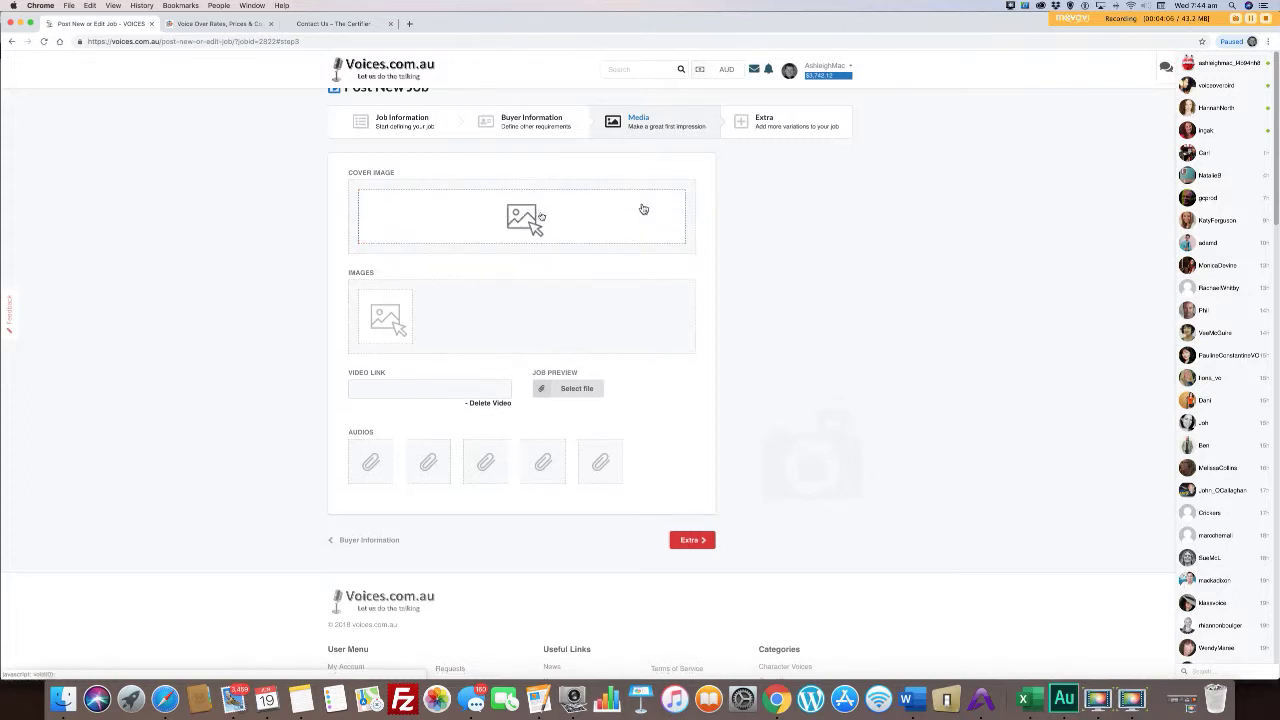
- Preview images in Downloads and upload the caravan photo ao2lrzwmqq.jpg as the job's cover image
left_click(521, 221)
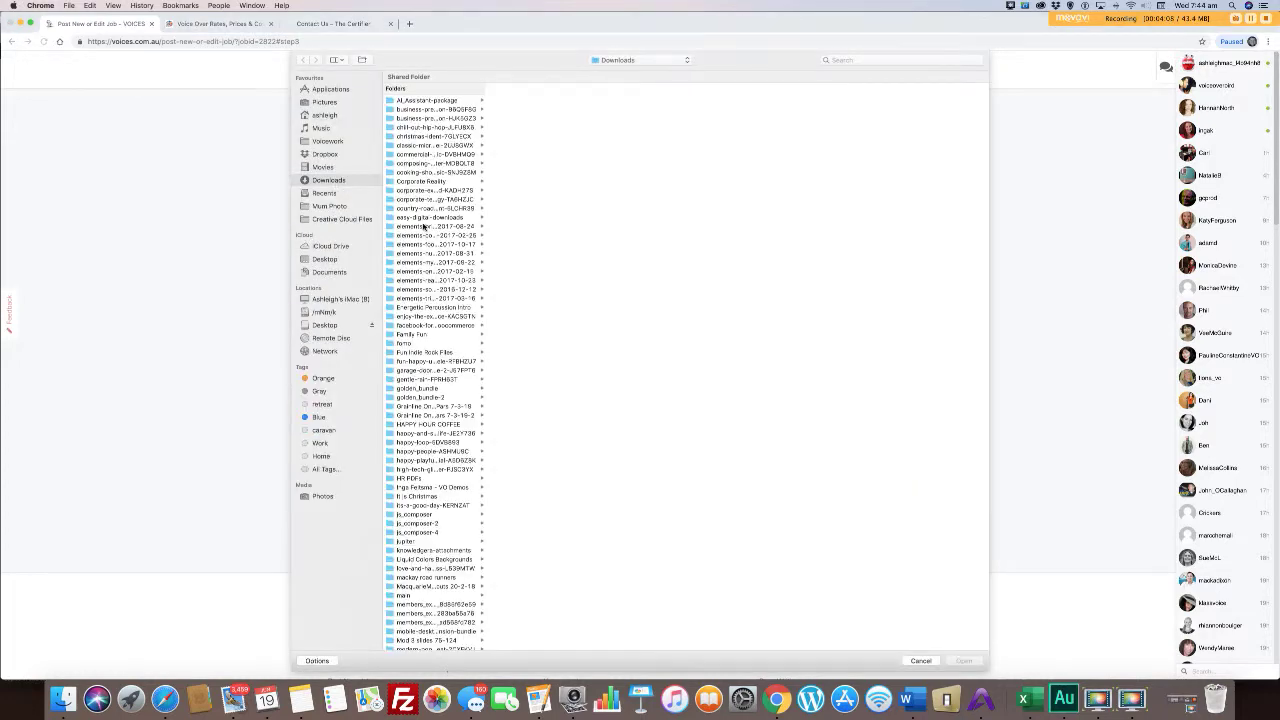
scroll(437, 267, "down", 20)
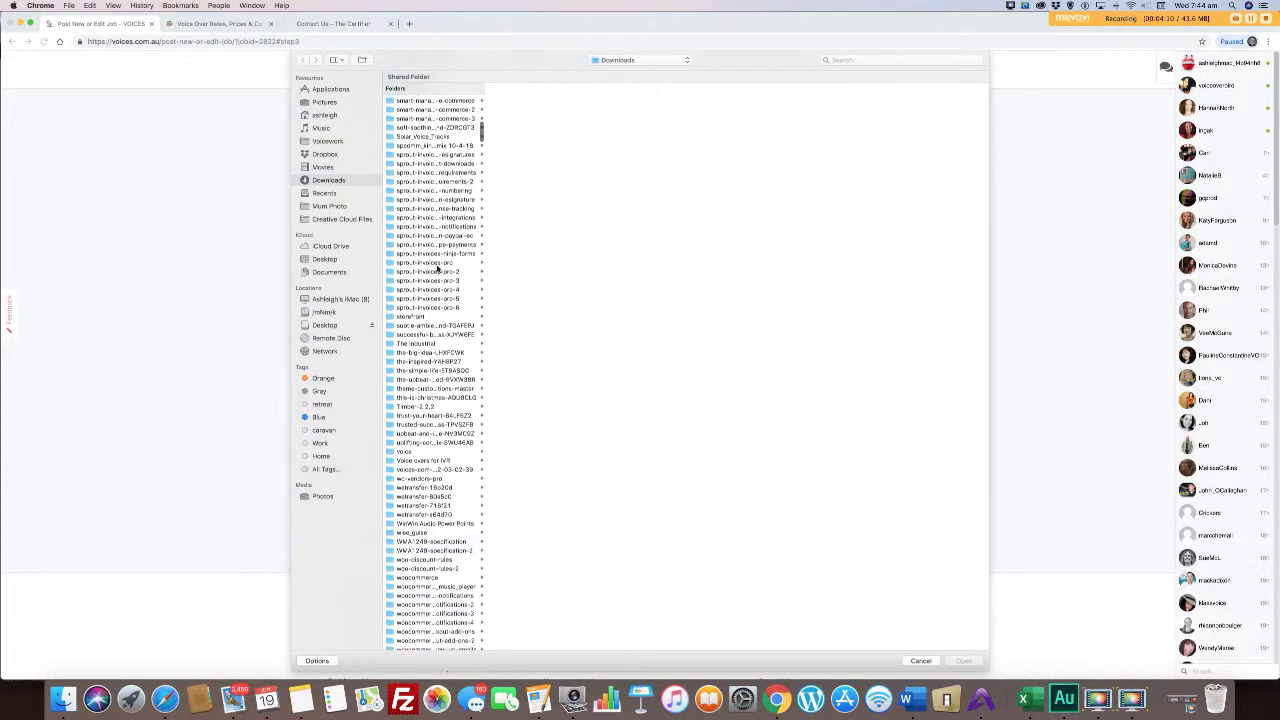
scroll(437, 267, "down", 10)
scroll(437, 267, "down", 15)
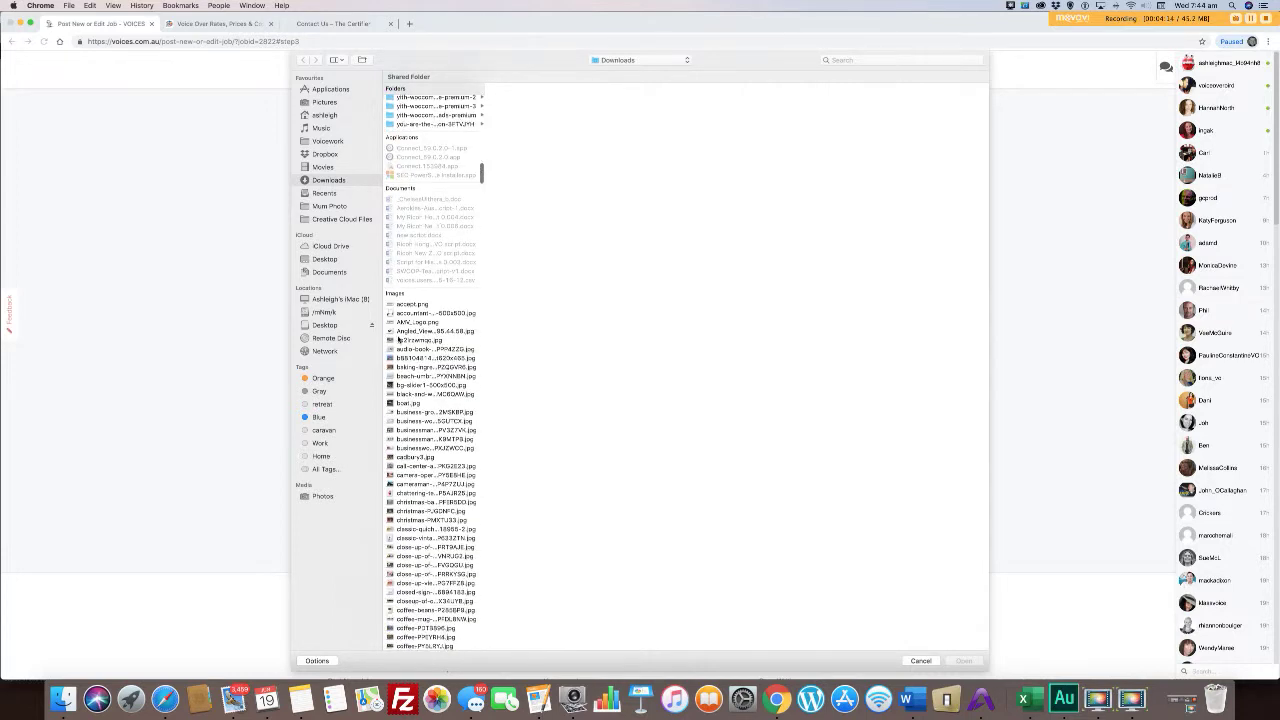
left_click(420, 313)
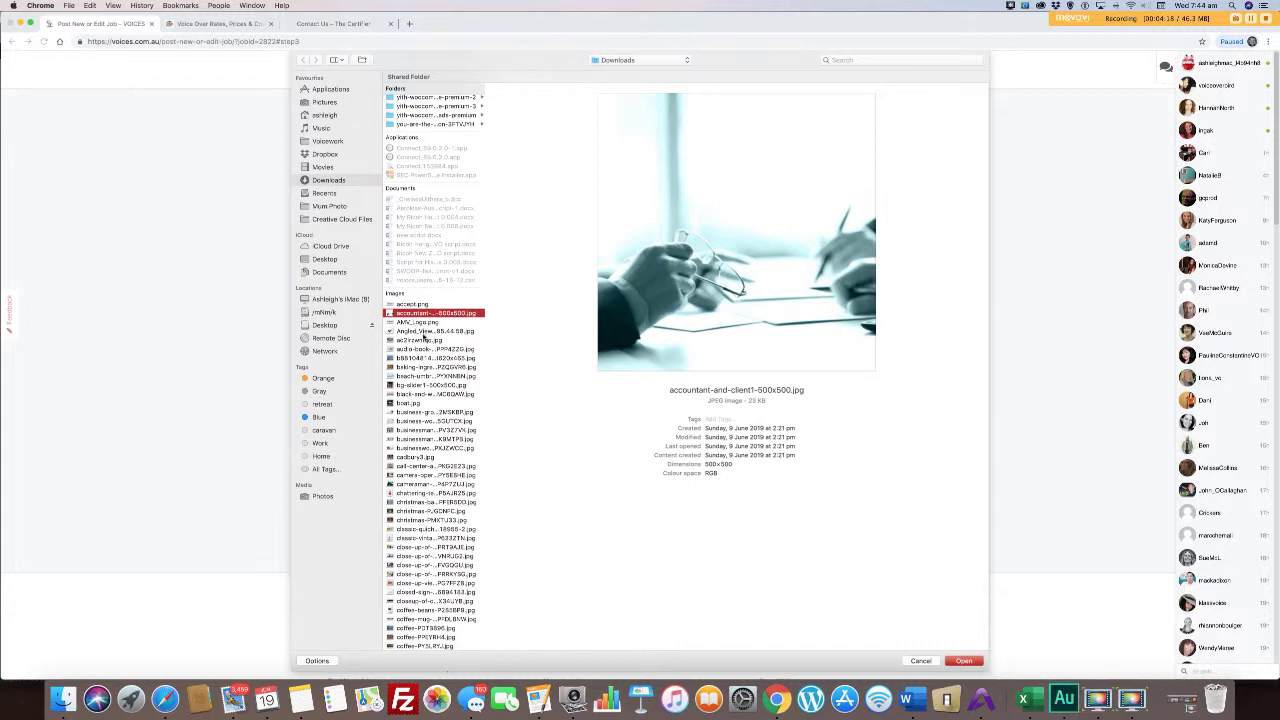
left_click(428, 332)
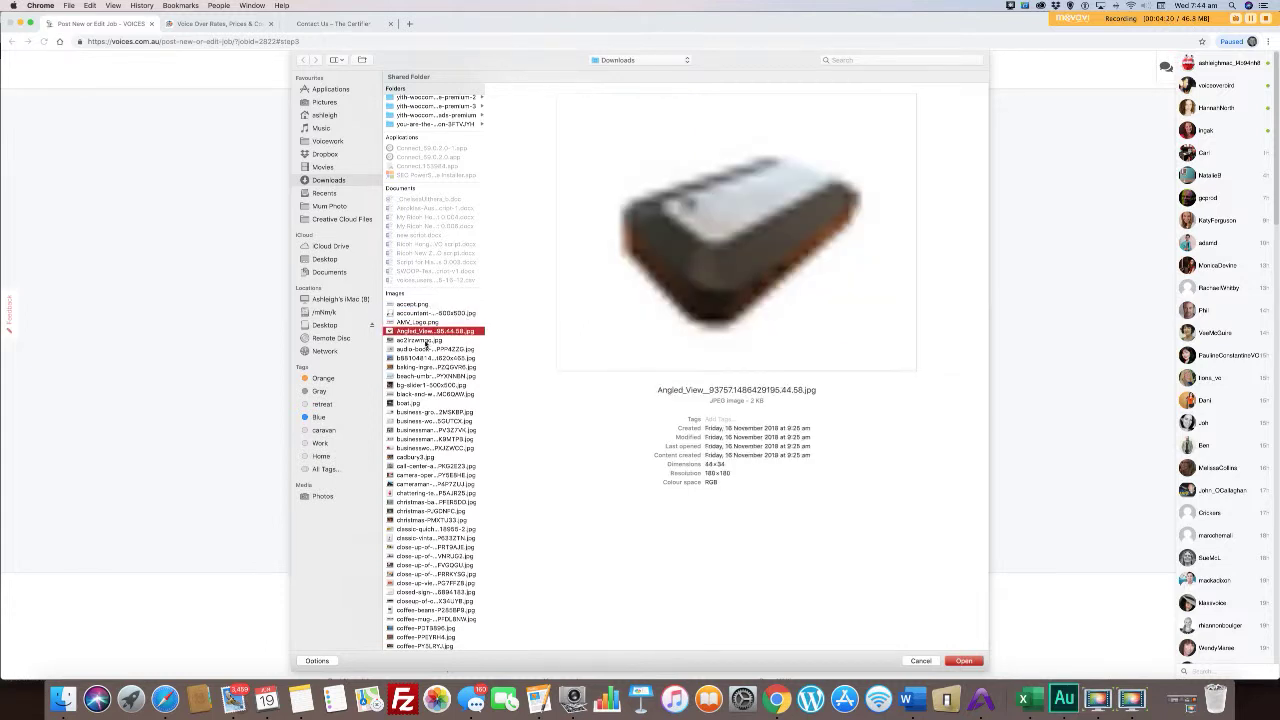
left_click(425, 340)
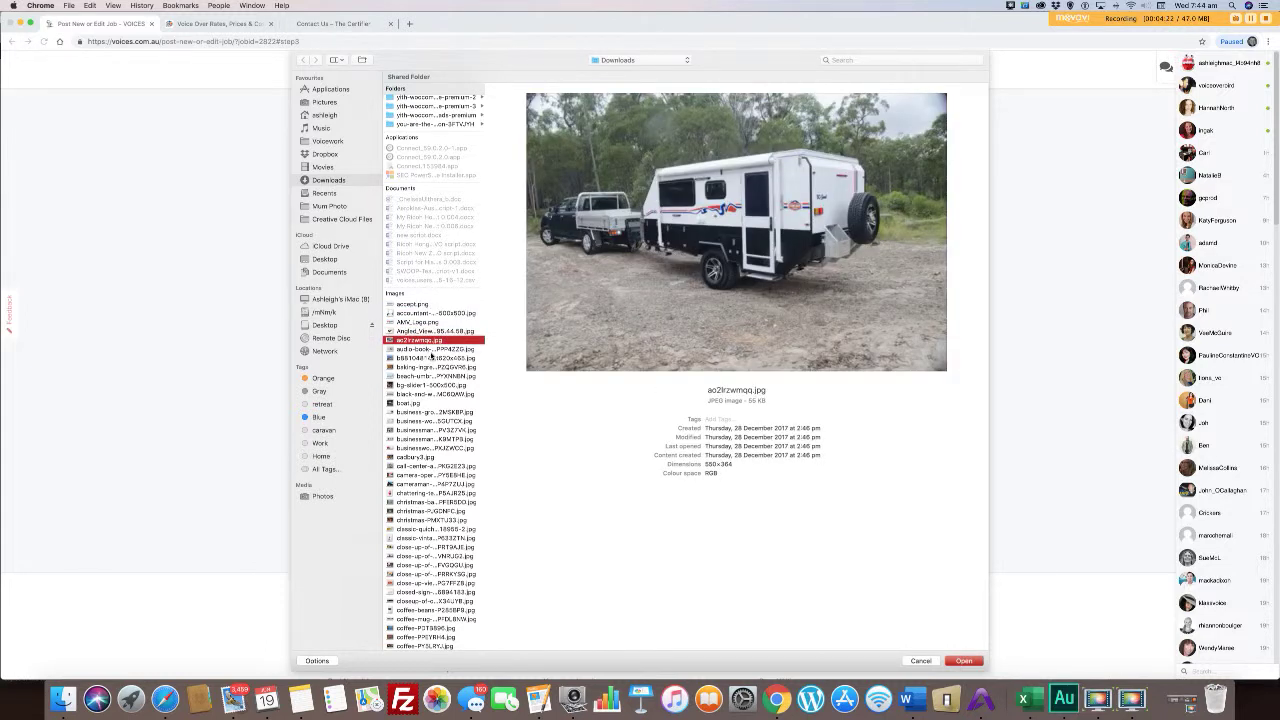
left_click(430, 350)
left_click(430, 341)
left_click(963, 661)
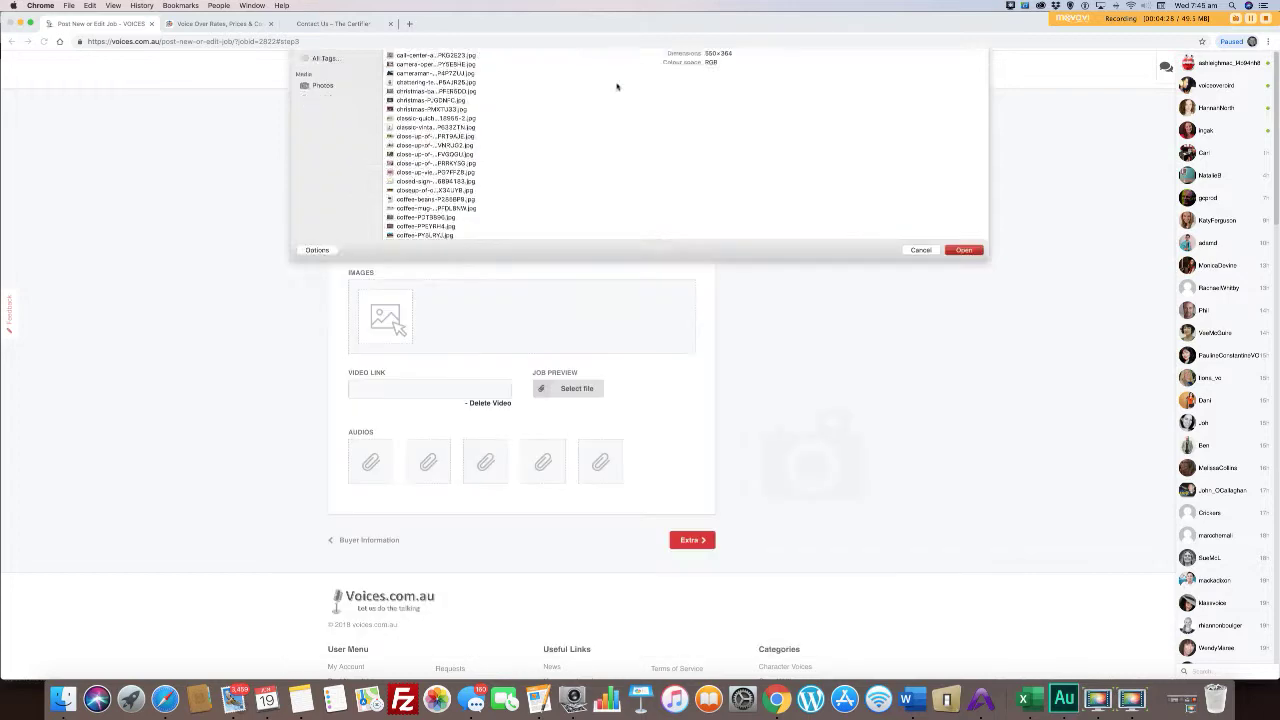
- Search this Mac for "headshot" and upload Headshot b and W (1) 2.jpg to the job's images
mouse_move(593, 226)
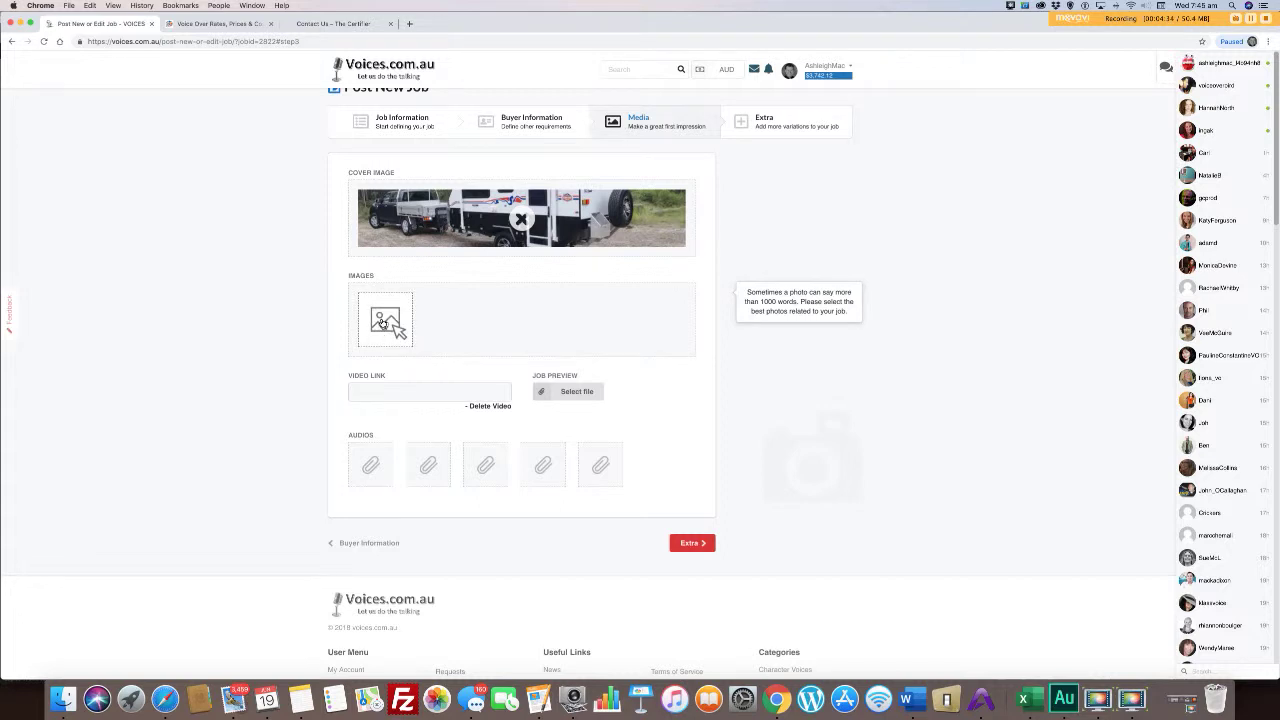
left_click(415, 304)
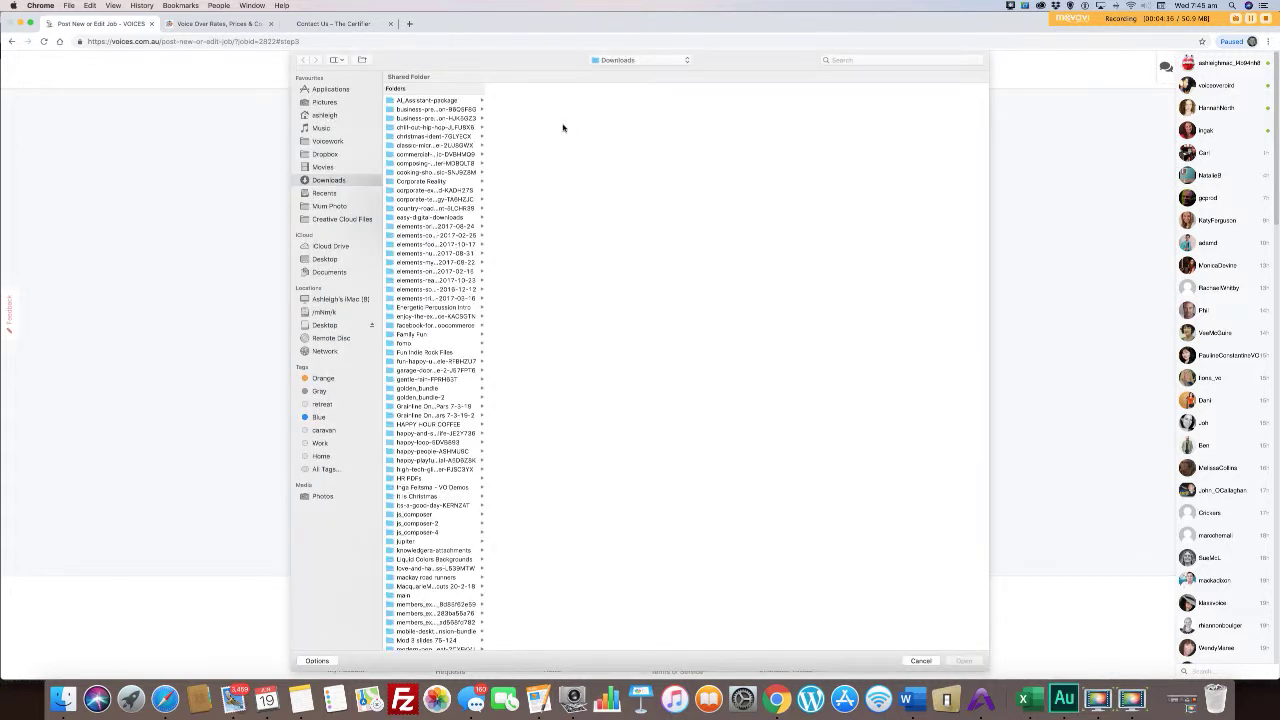
left_click(853, 60)
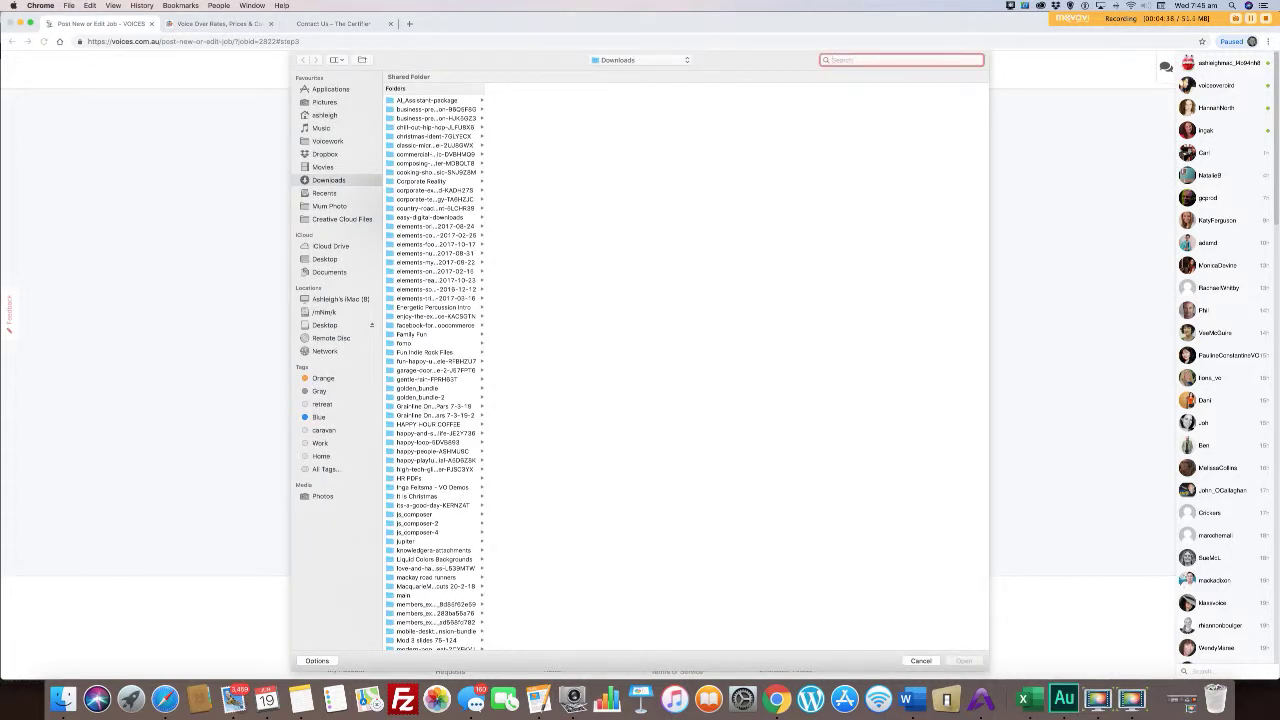
type("headshot")
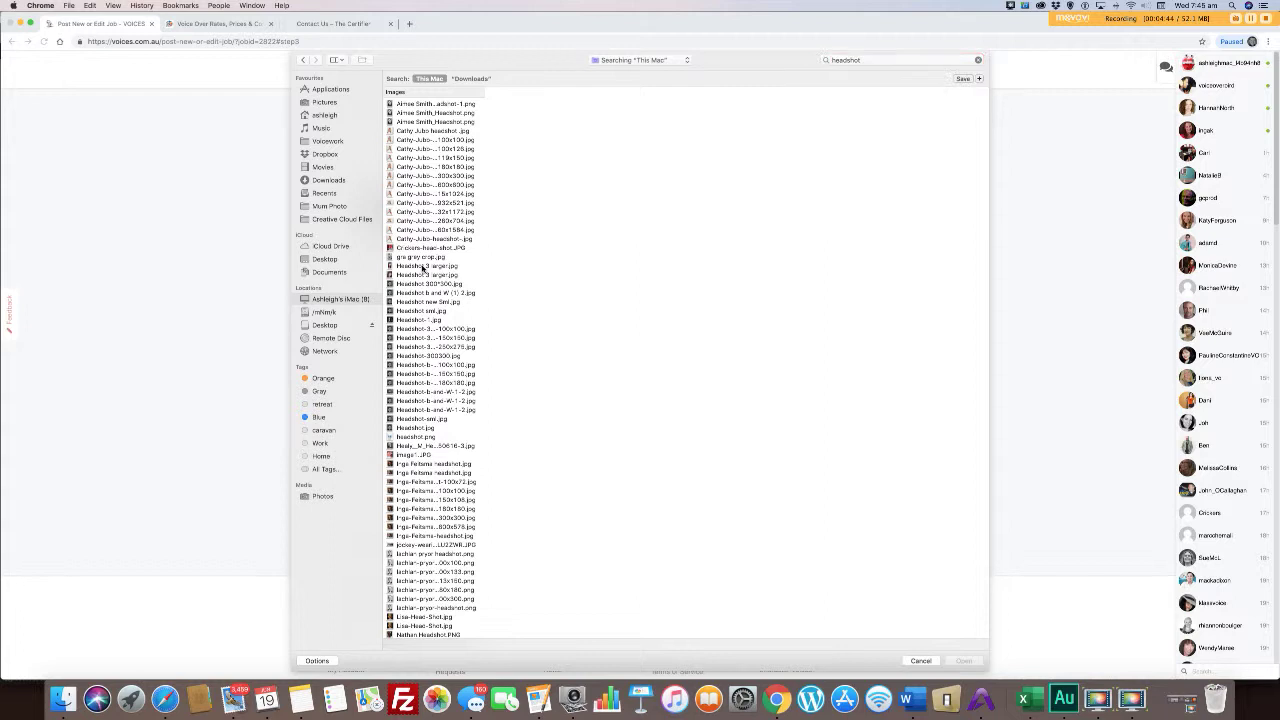
left_click(423, 268)
left_click(424, 293)
left_click(964, 662)
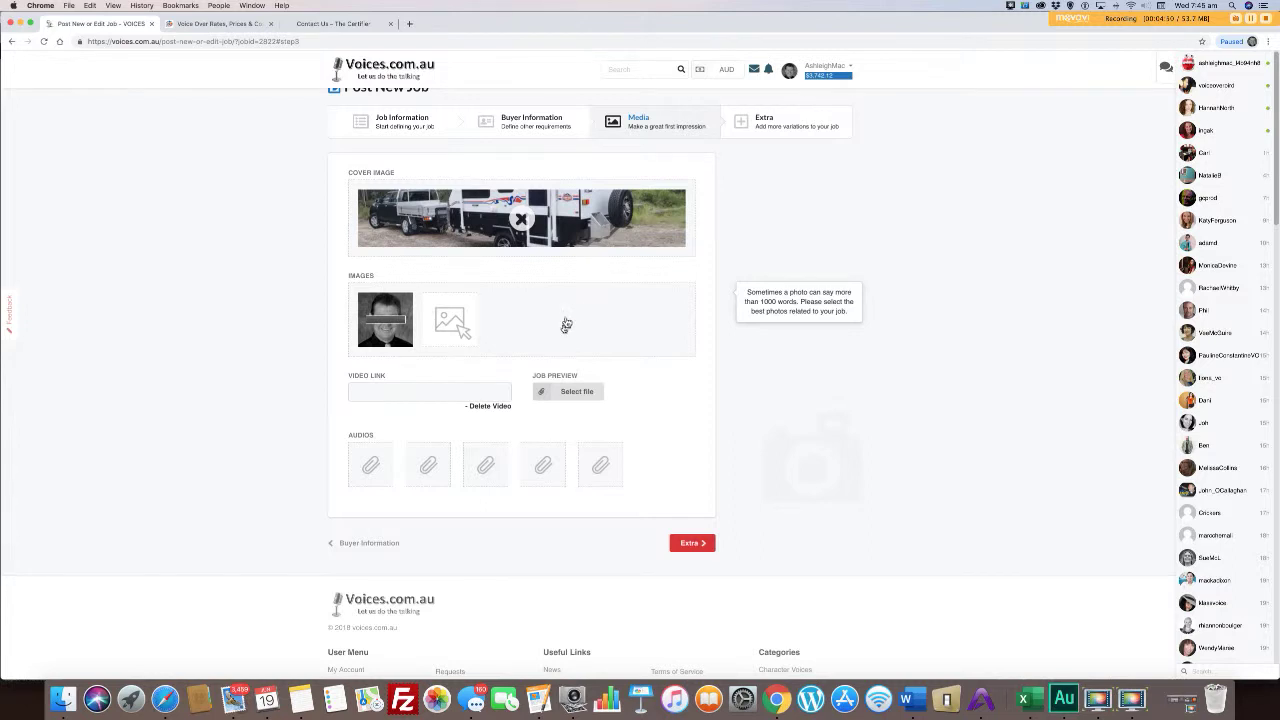
- Leave the video link empty and upload the VO Demo MP3 from the website folder in Dropbox as the job preview
left_click(375, 394)
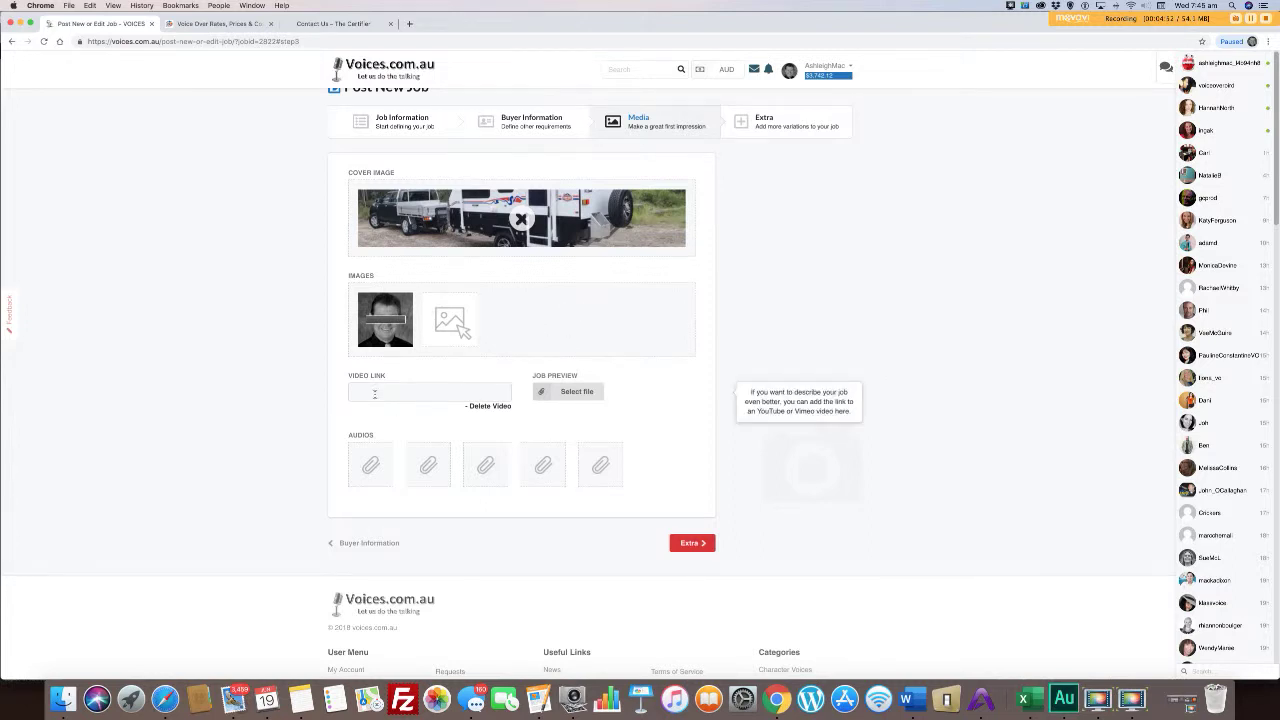
left_click(401, 390)
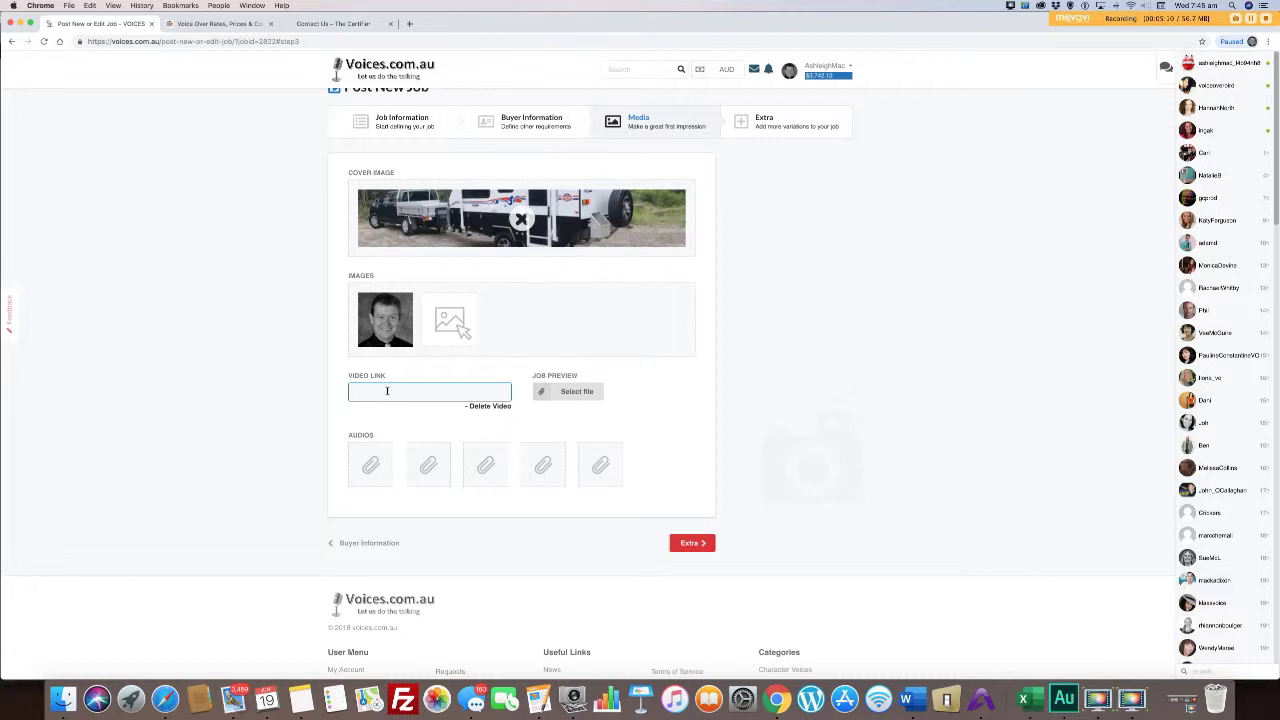
scroll(387, 391, "up", 1)
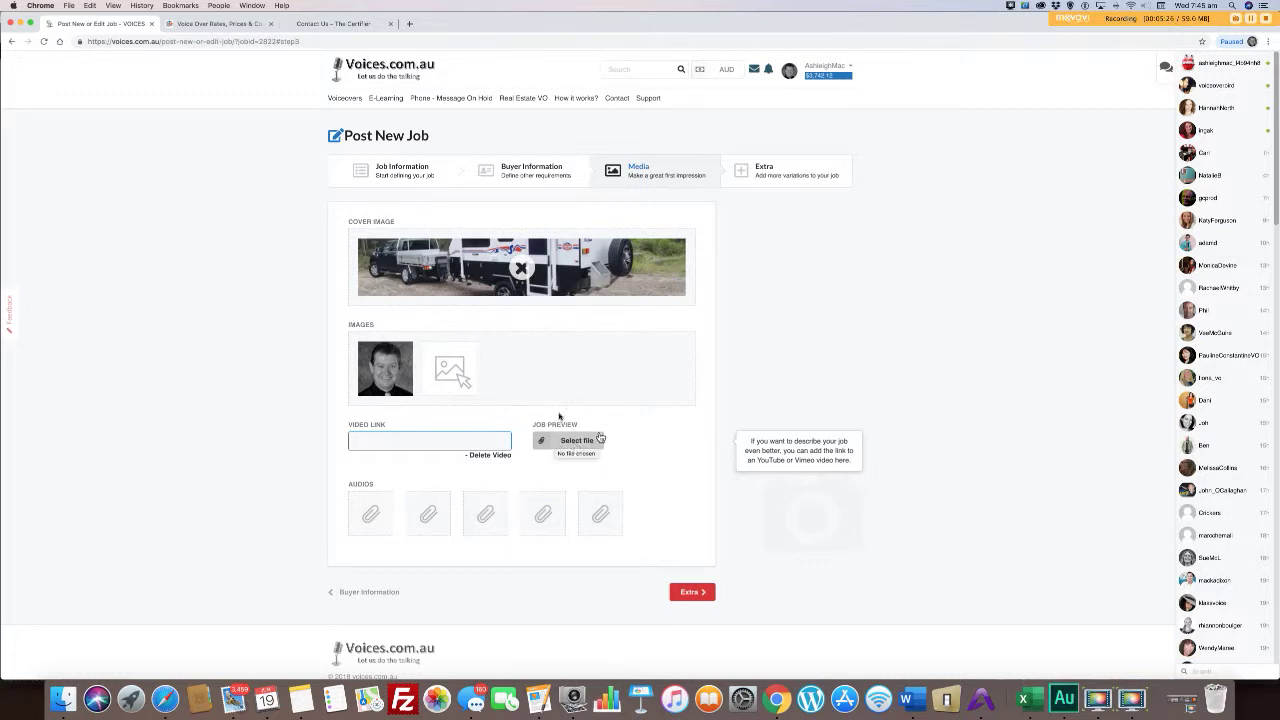
left_click(577, 442)
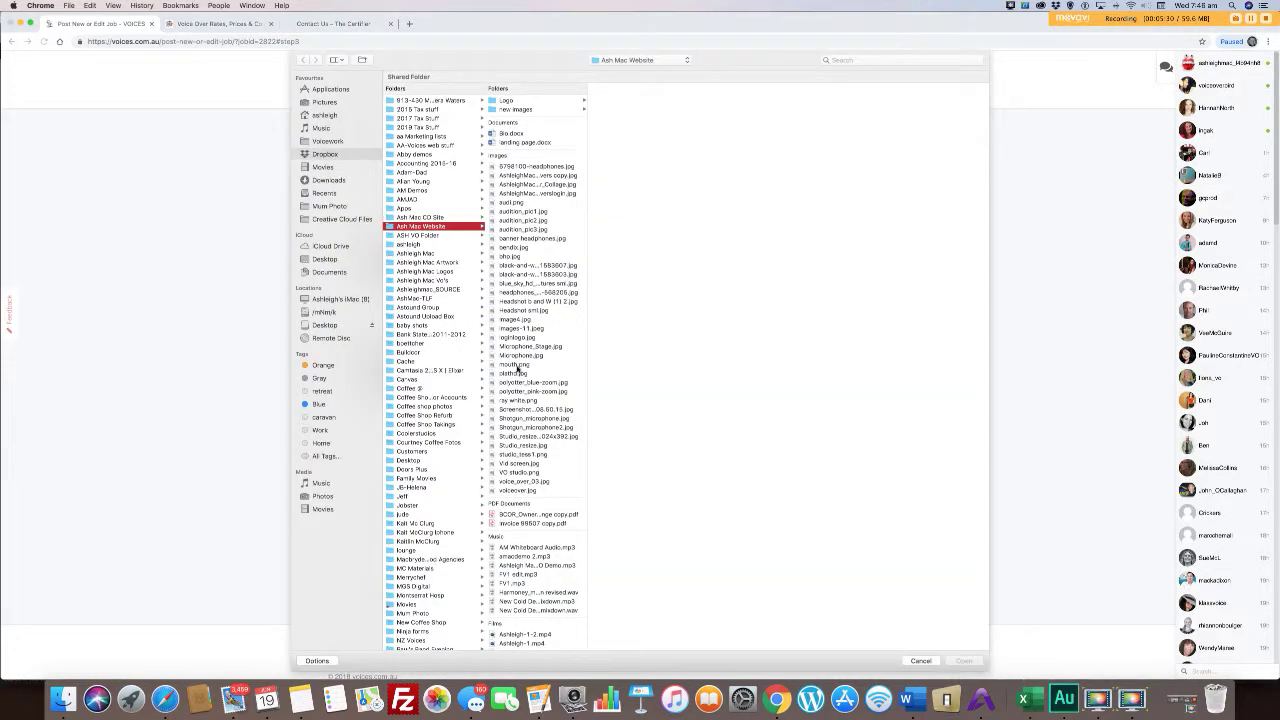
scroll(514, 366, "down", 1)
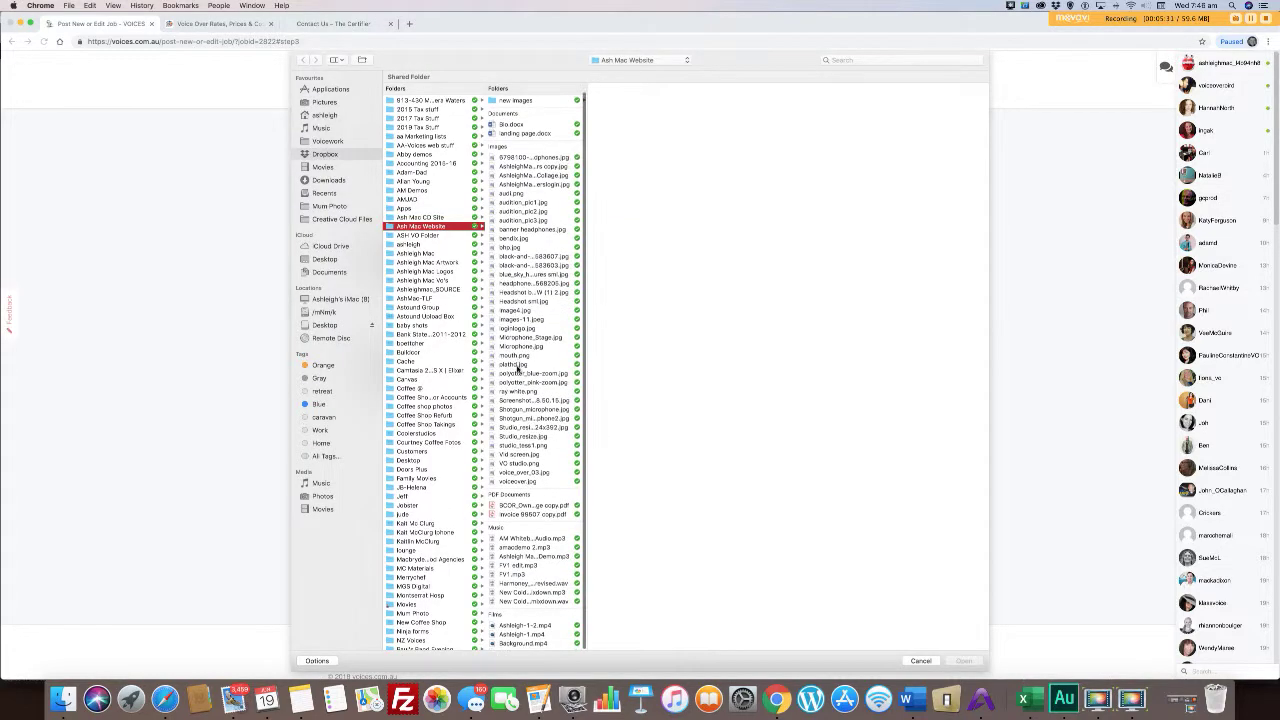
left_click(529, 560)
left_click(962, 662)
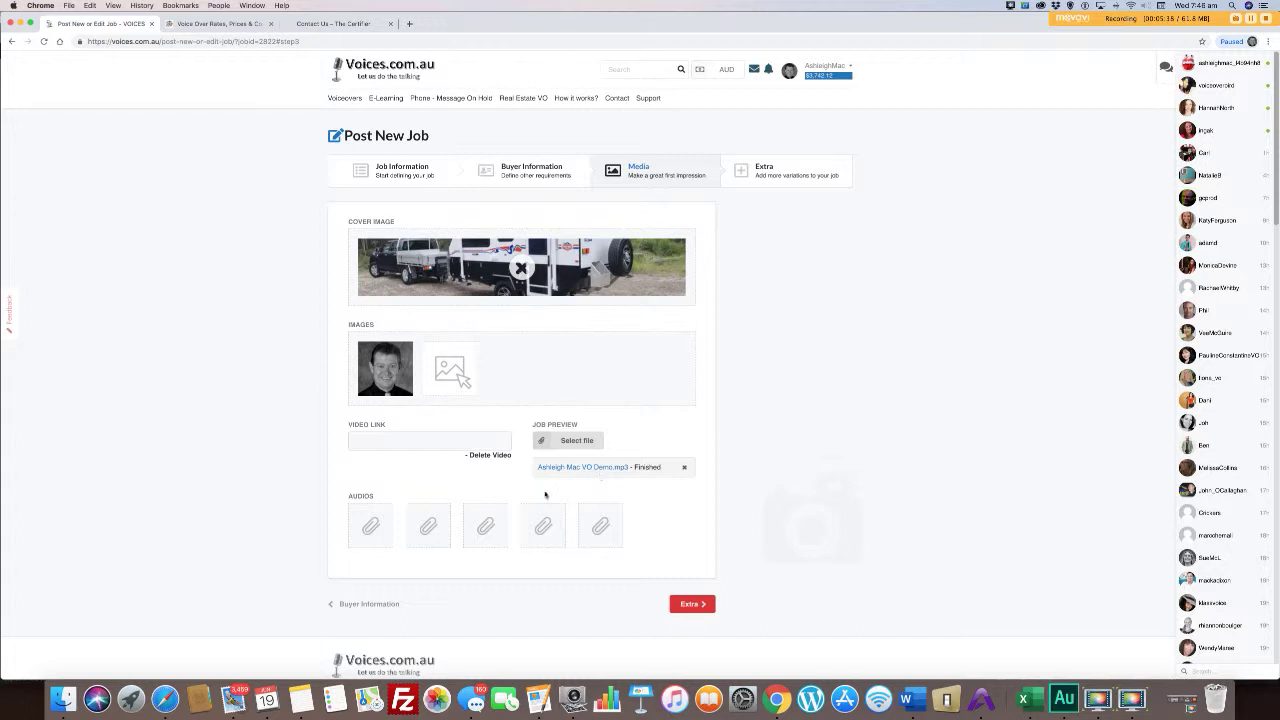
- Attach the VO Demo MP3 in the first audio slot and continue to the Extra stage
left_click(370, 527)
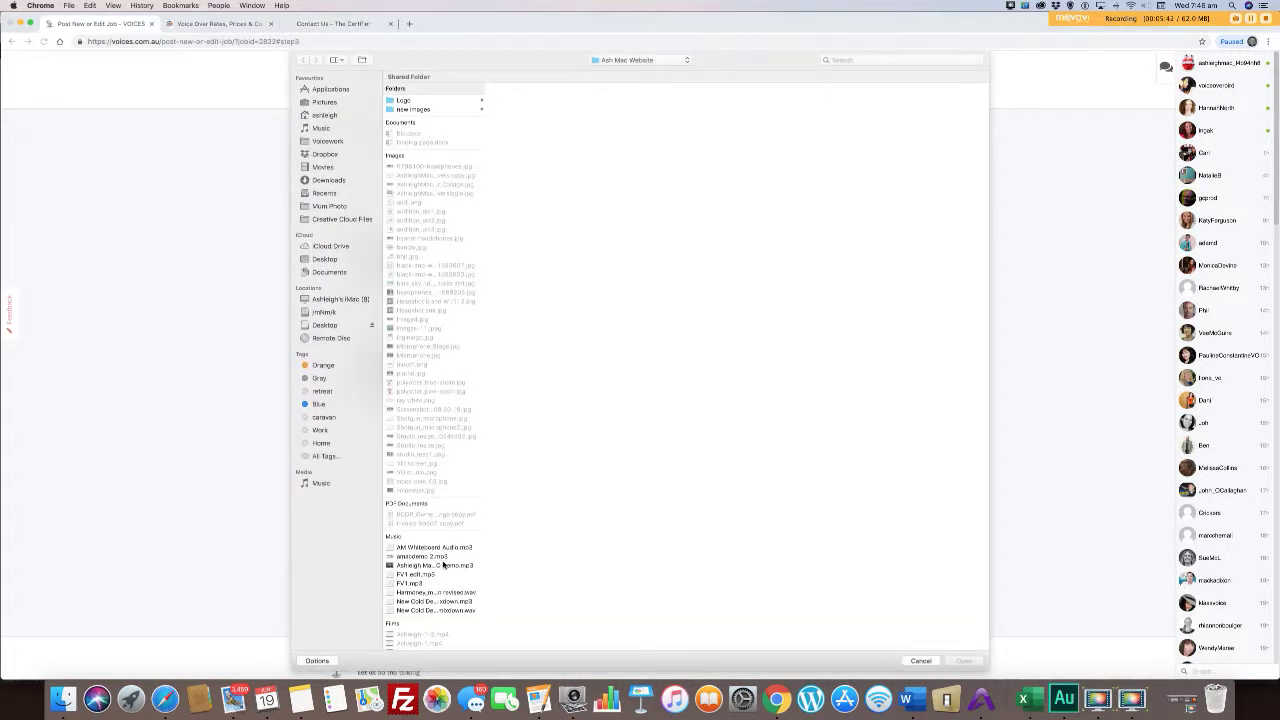
left_click(447, 563)
key("Return")
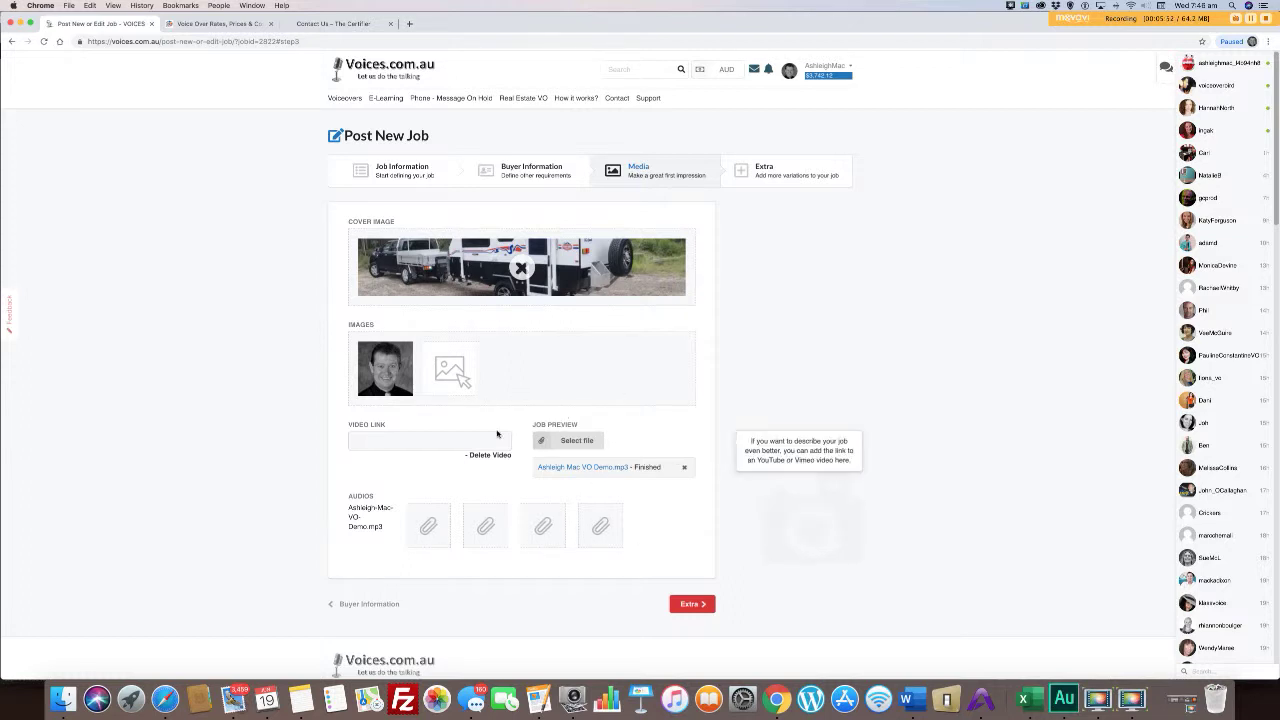
left_click(700, 605)
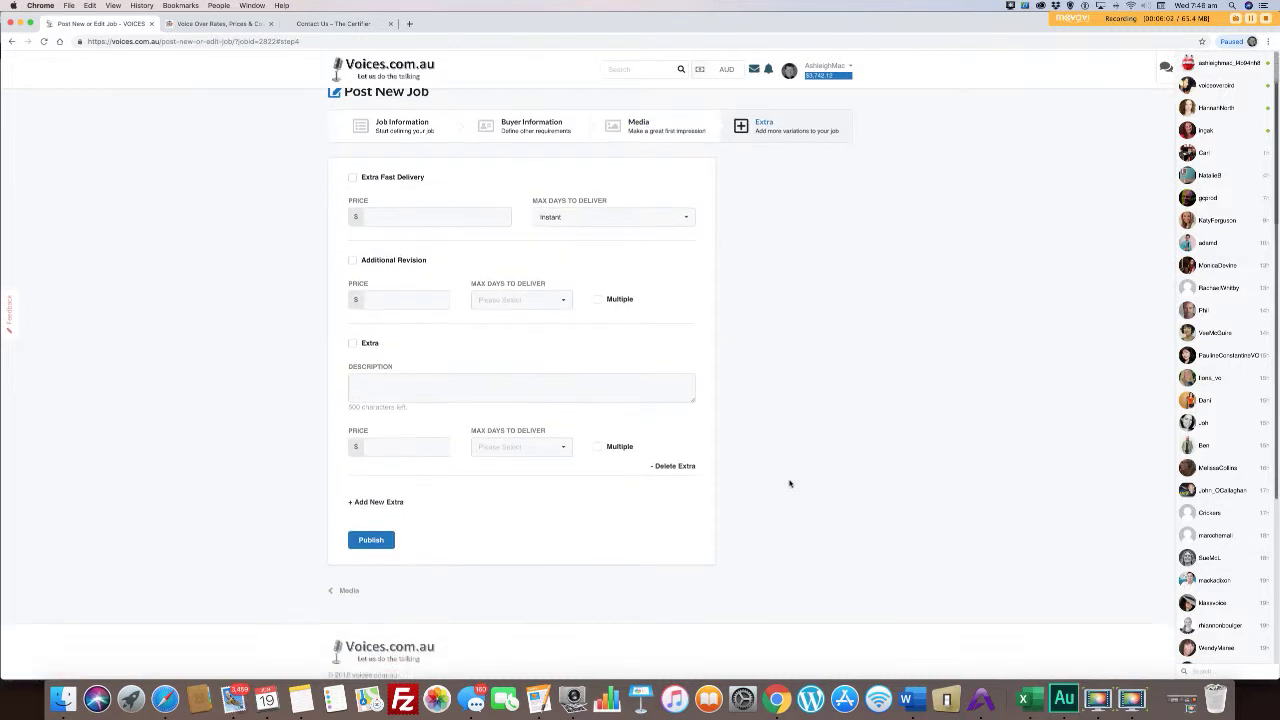
scroll(674, 470, "up", 2)
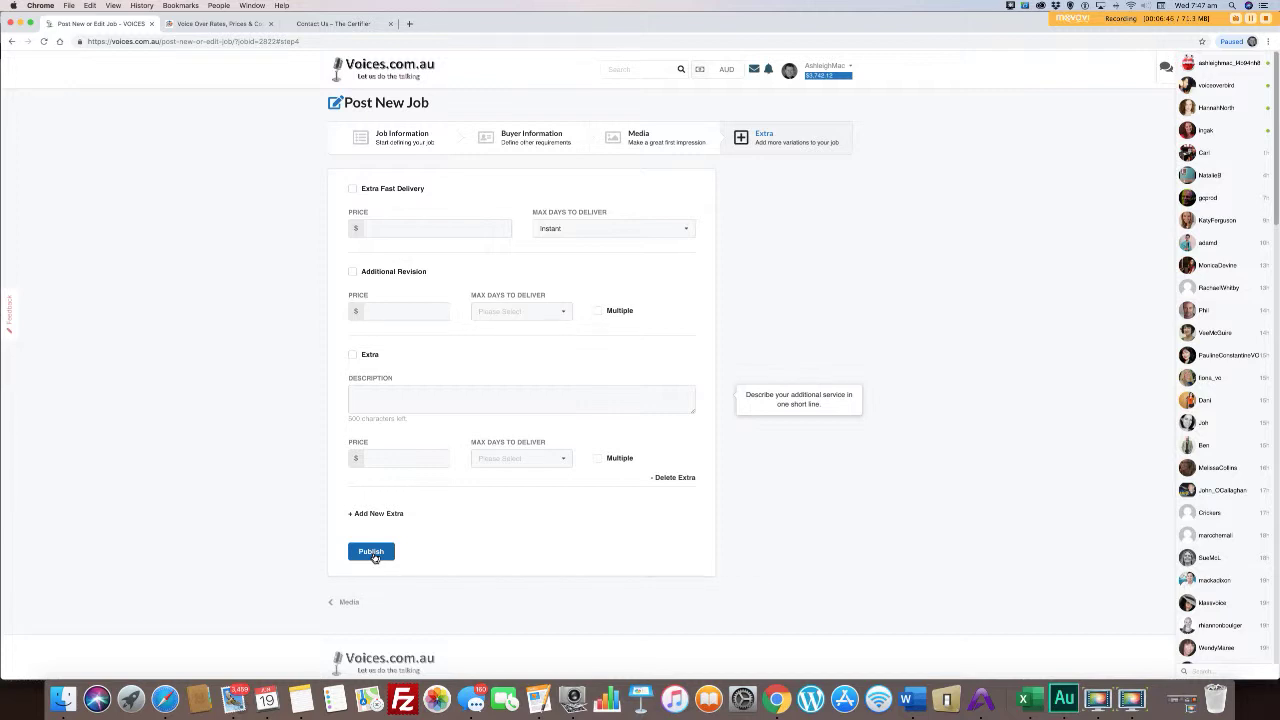
- Go to the account's My Jobs list and open the published E-Learning Narration job for editing
left_click(824, 72)
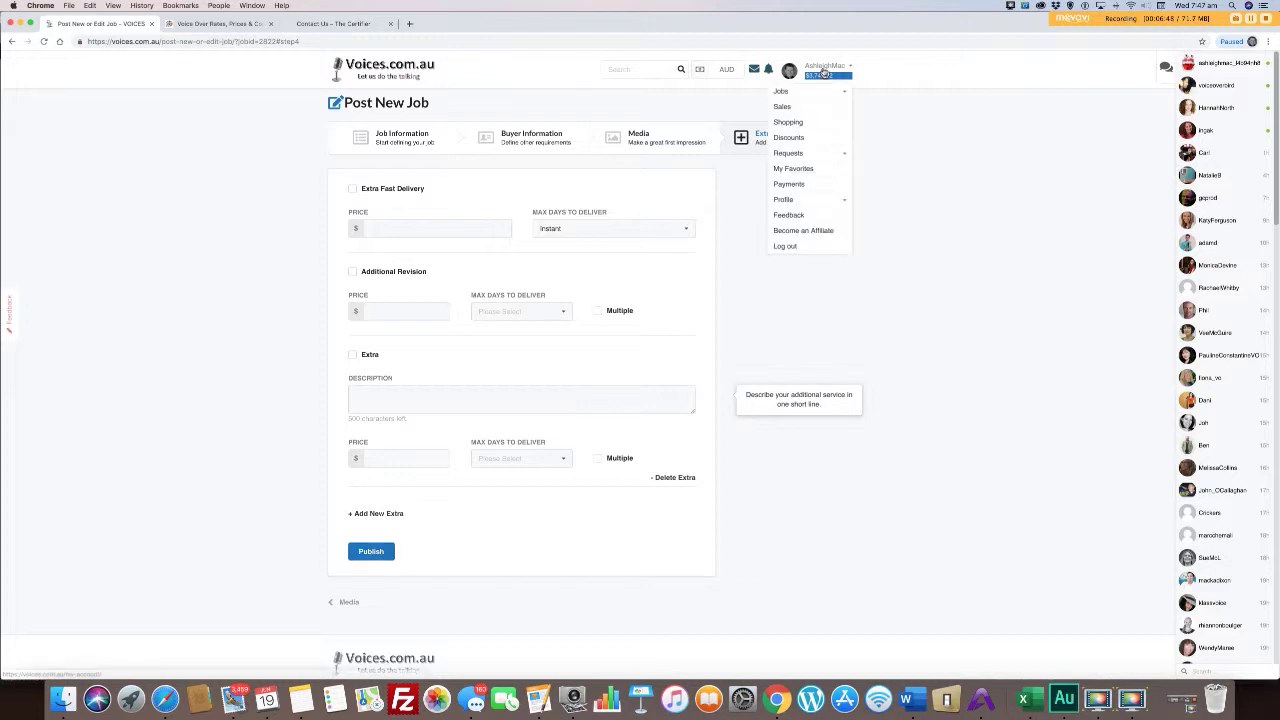
left_click(800, 94)
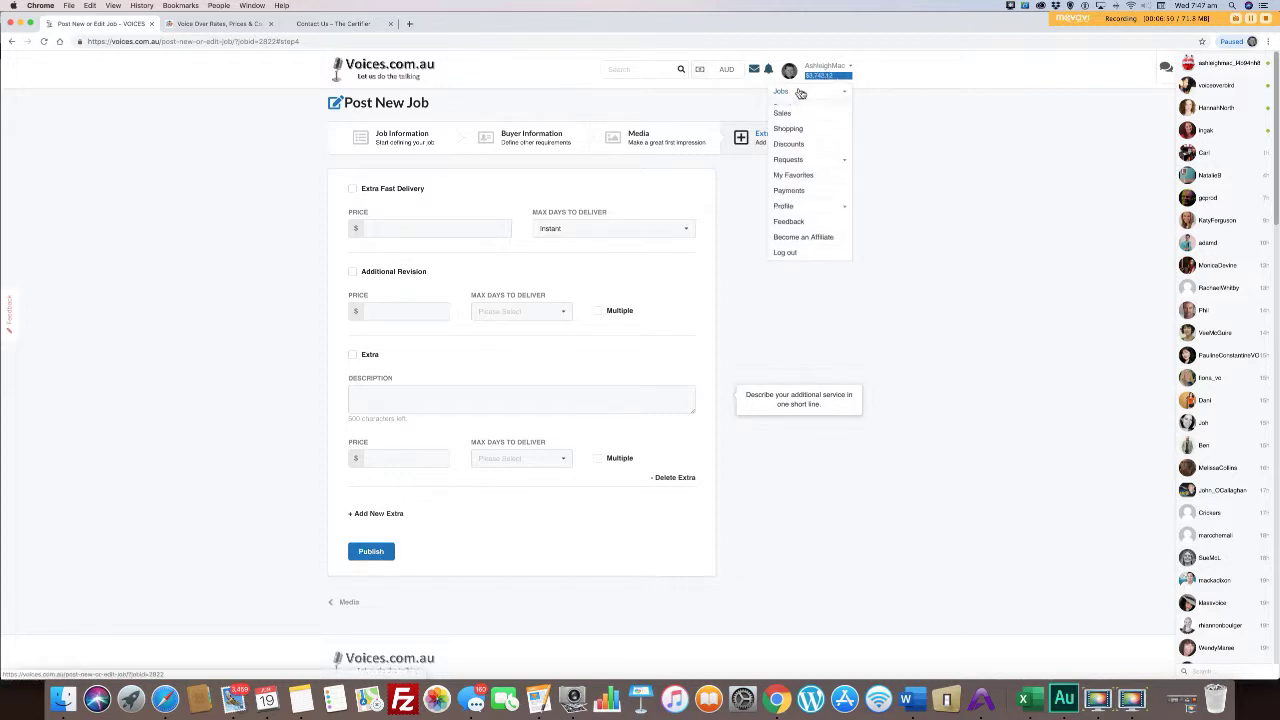
left_click(790, 124)
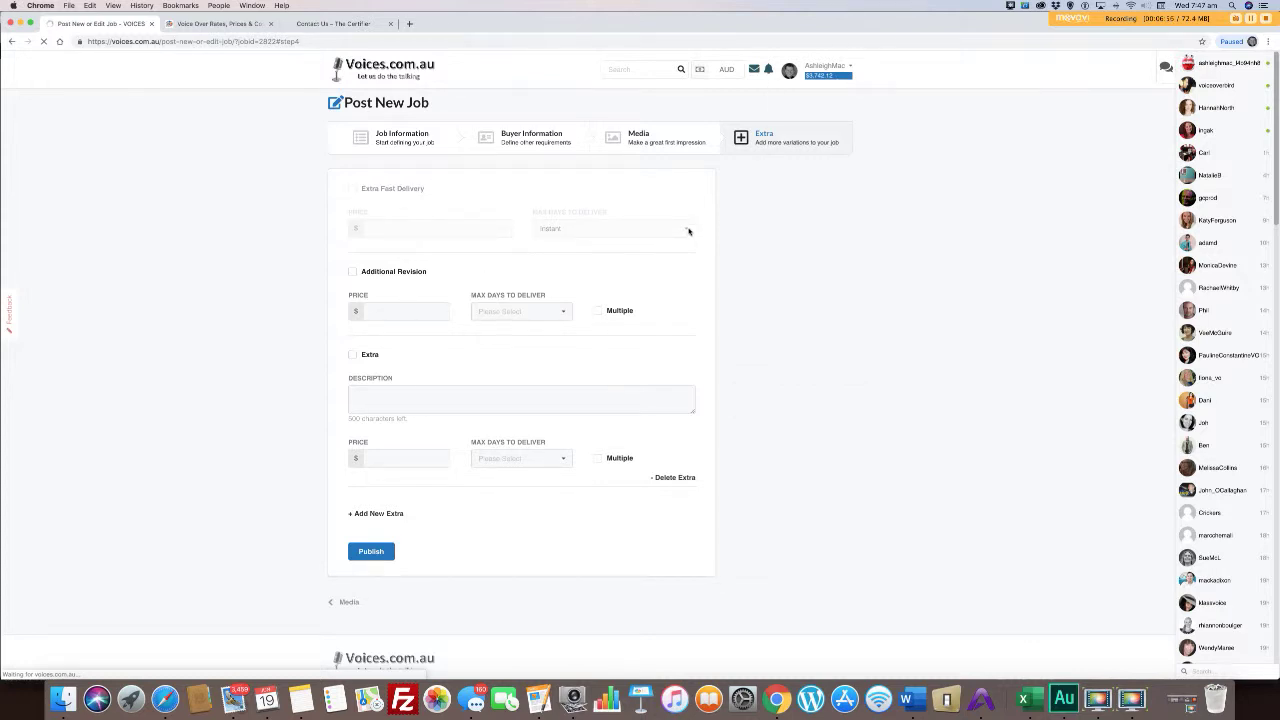
mouse_move(395, 279)
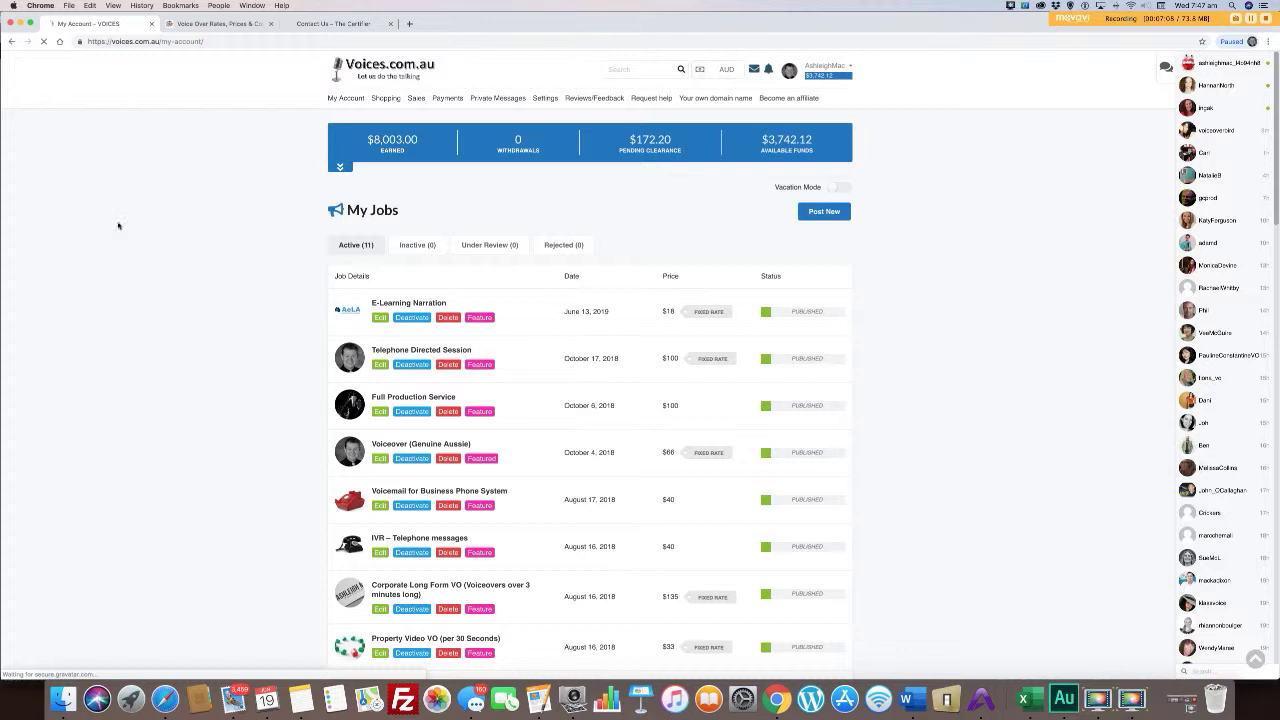
scroll(150, 213, "down", 1)
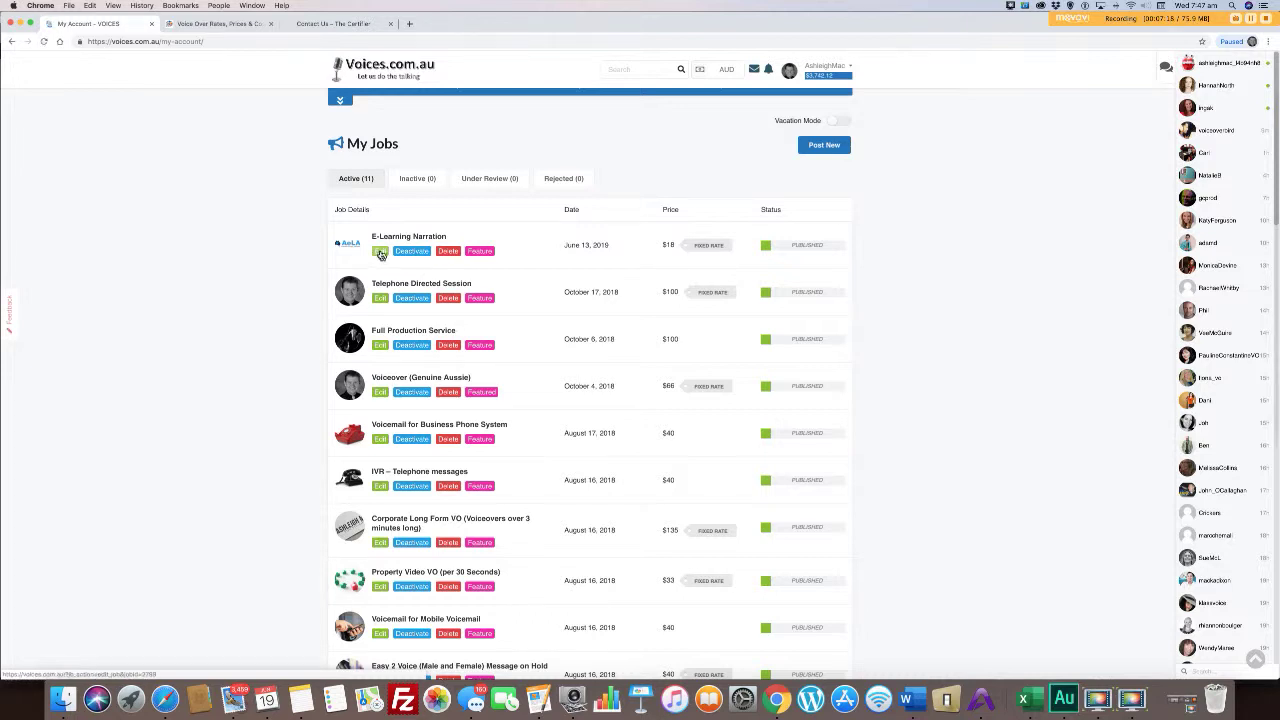
left_click(380, 254)
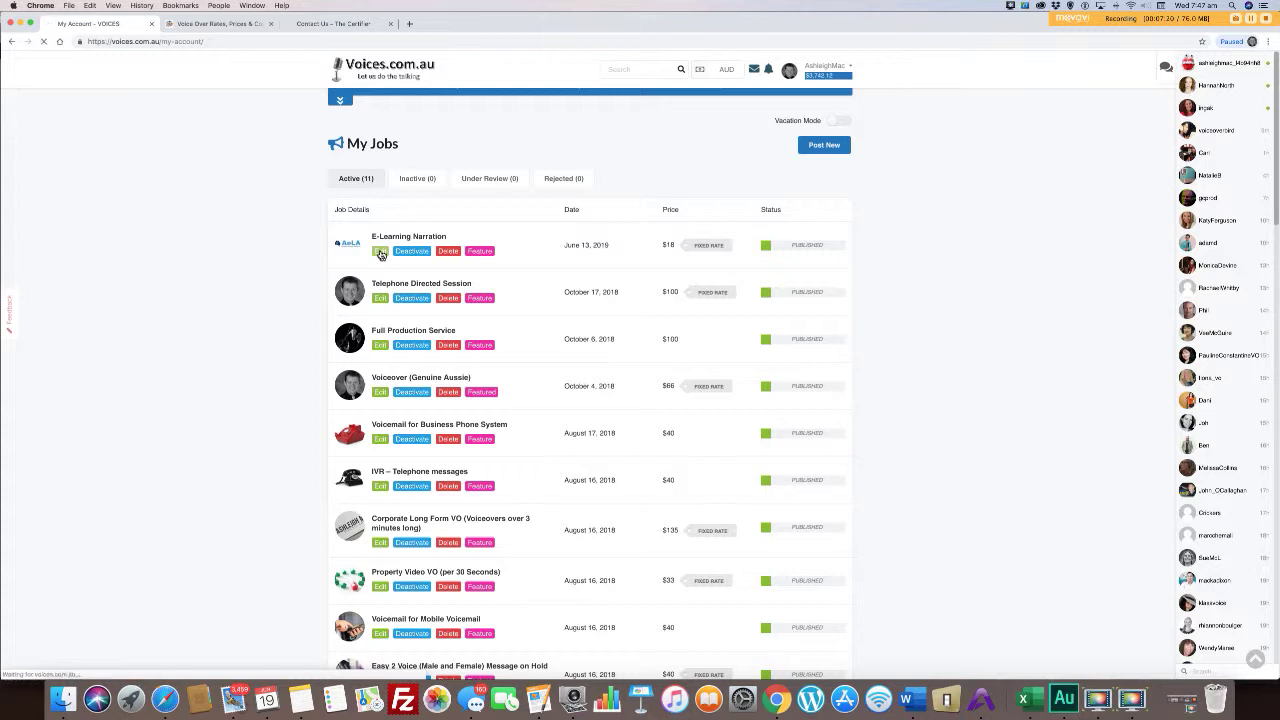